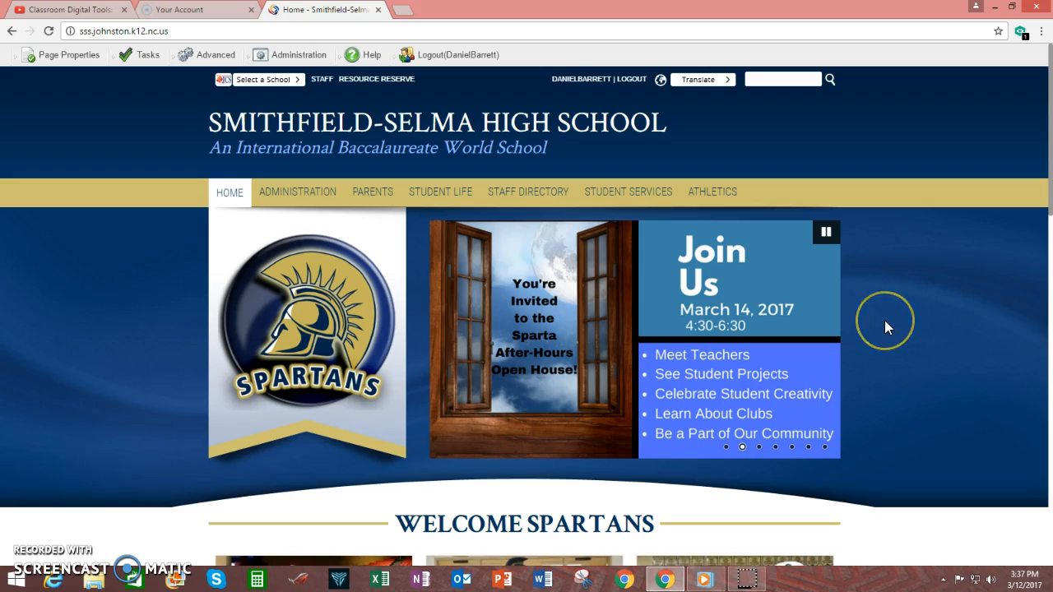
Open the Weekly Announcements, 3/6/17-3/10/17 post from the school home page and start a new post in its blog
scroll(885, 326, "down", 3)
scroll(888, 326, "down", 5)
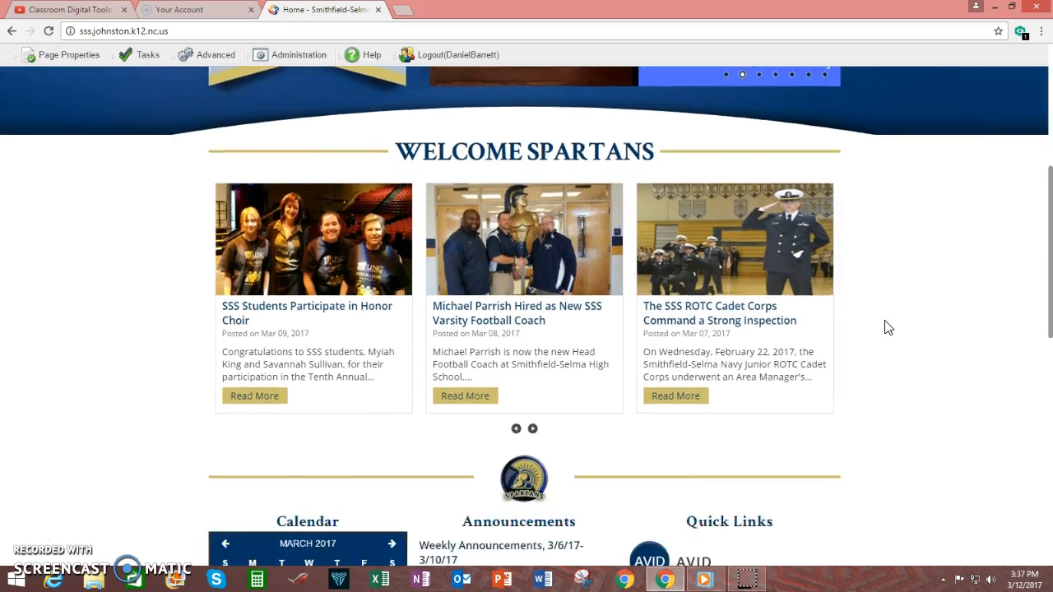
left_click(878, 363)
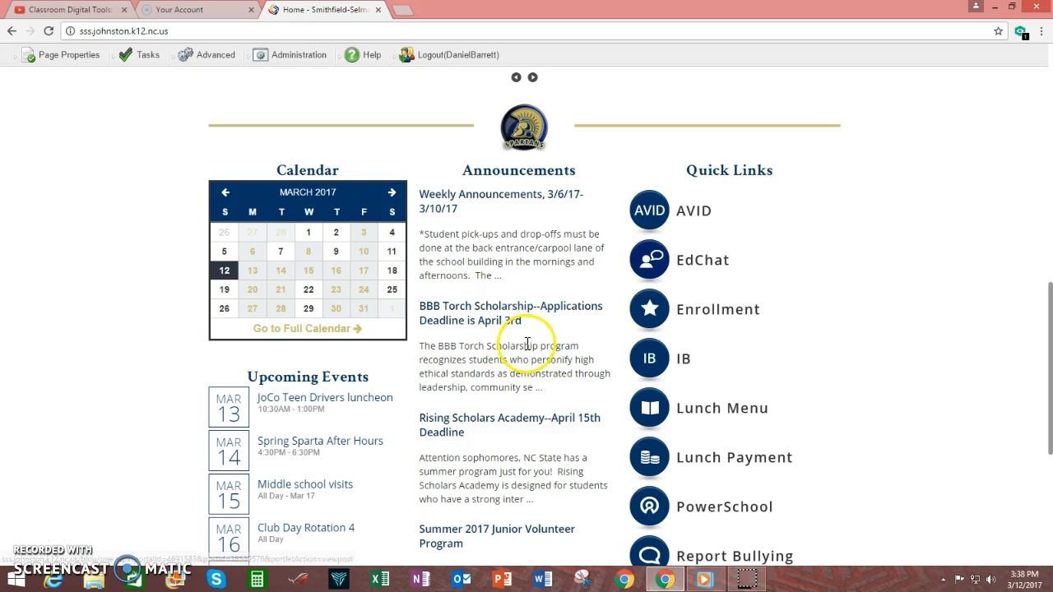
scroll(518, 325, "up", 3)
scroll(517, 321, "down", 2)
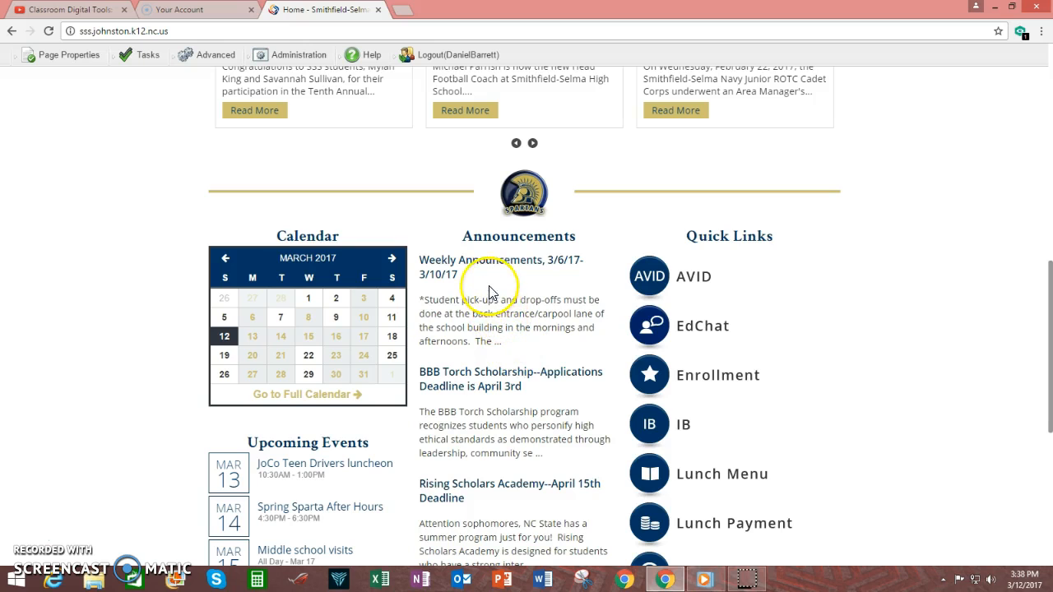
left_click(494, 259)
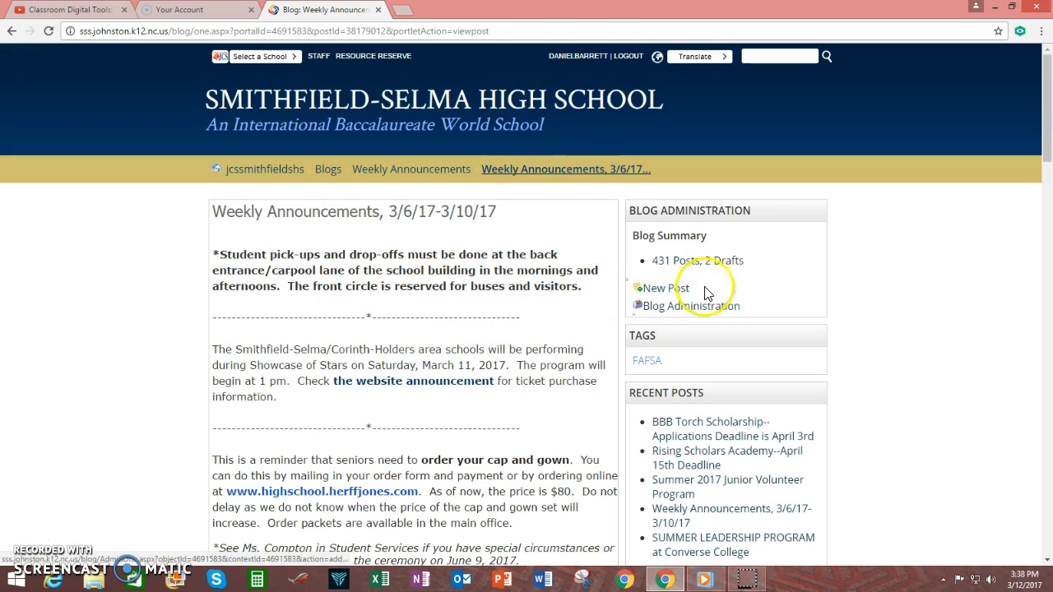
left_click(669, 291)
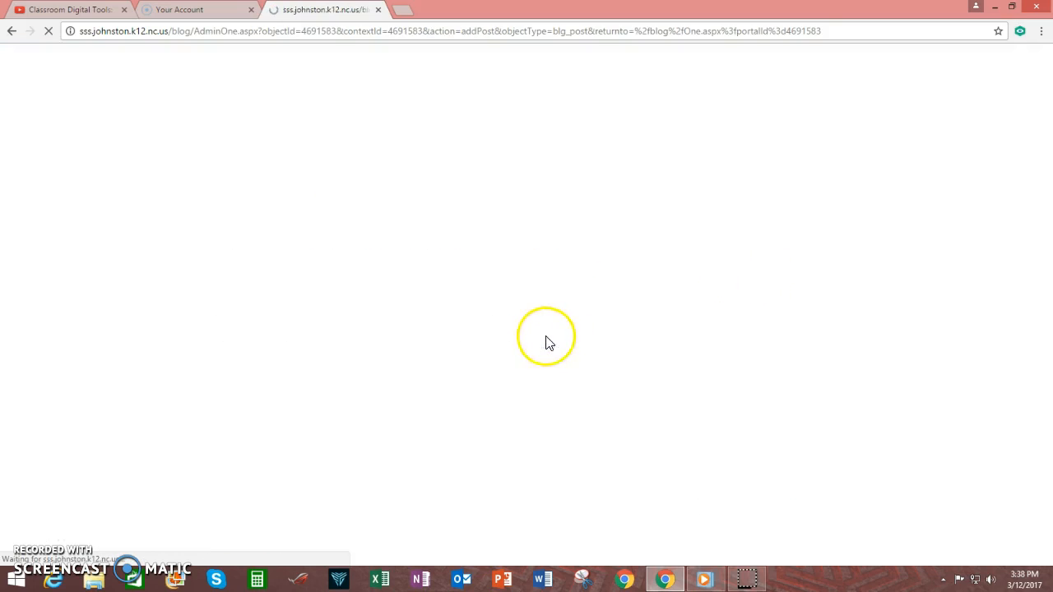
Title the new post "Weekly Announcements, 3/13/17-3/17/17"
left_click(387, 259)
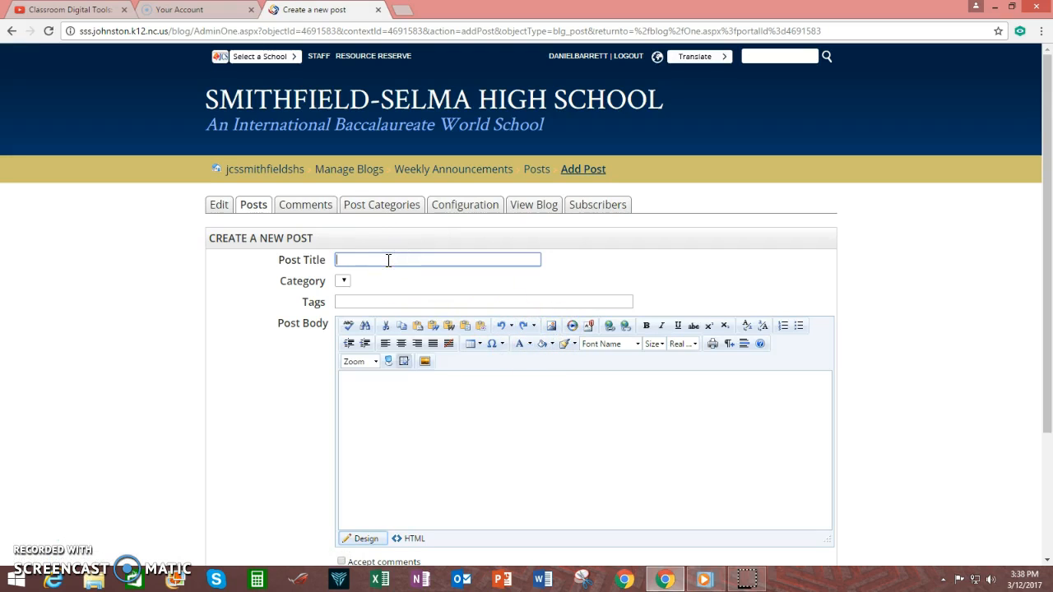
type("Weekly Announcements, 3/13/17-3/17")
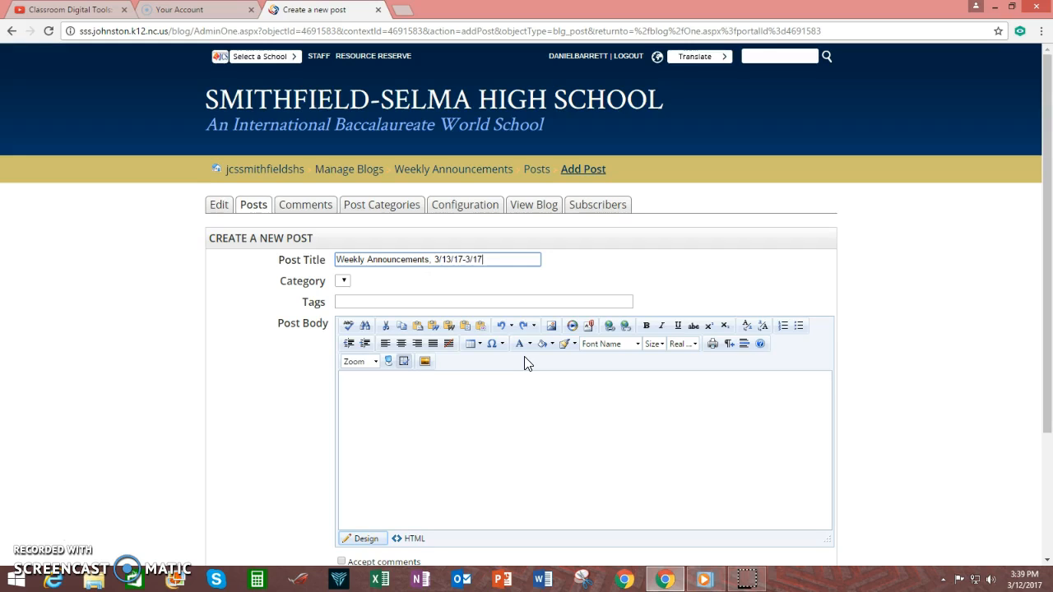
type("/17")
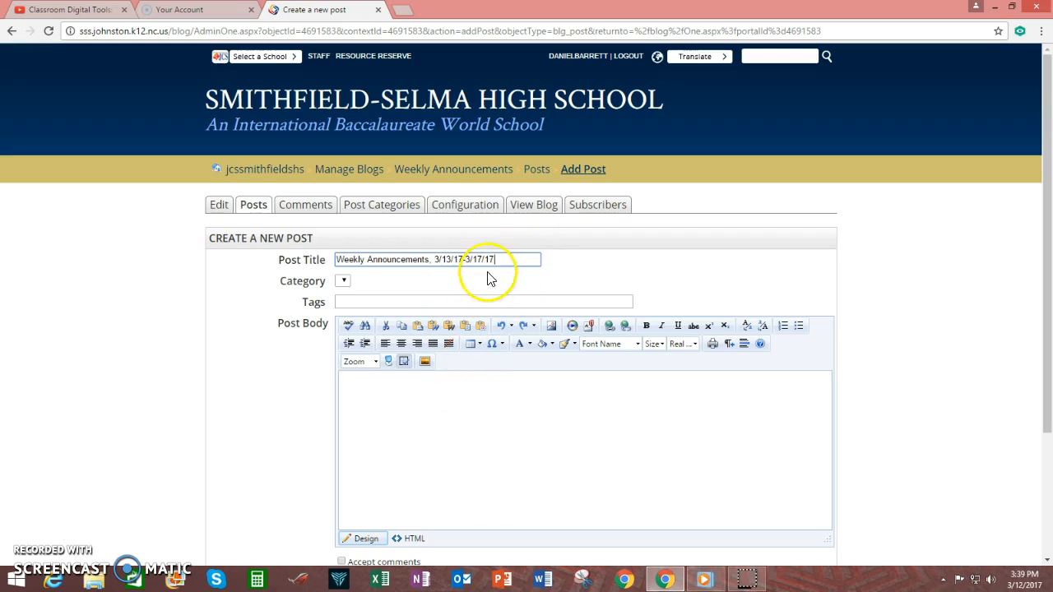
Below a blank first line in the post body, add entries for "Friday, 3/17/17" and "Thursday, 3/16/17", each with "None" underneath and a blank line between them
left_click(461, 403)
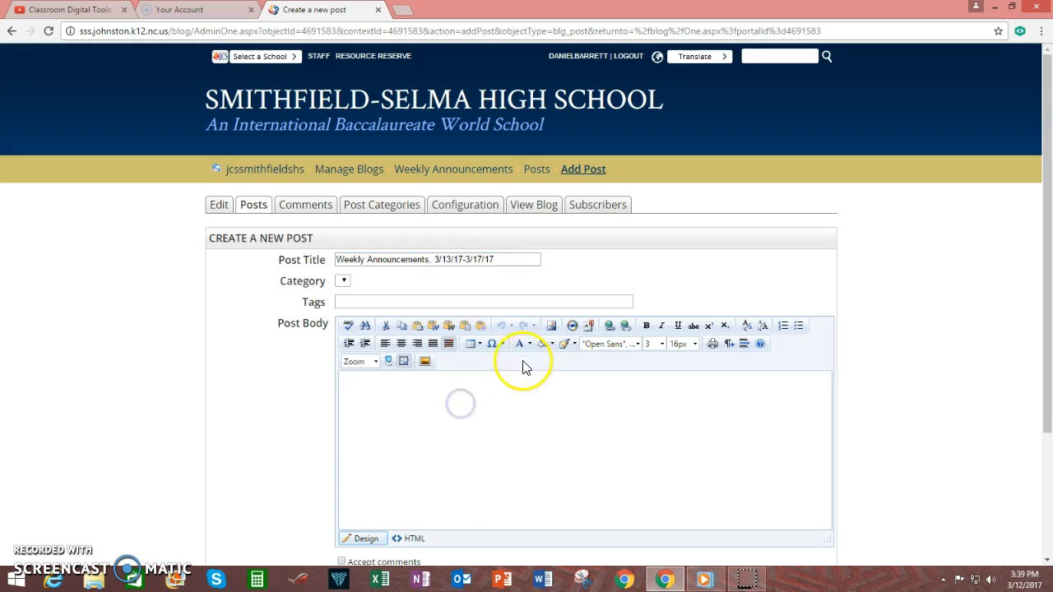
scroll(504, 370, "down", 1)
key("Return")
type("Friday")
type(", 3/17")
type("/17")
type("Nonme")
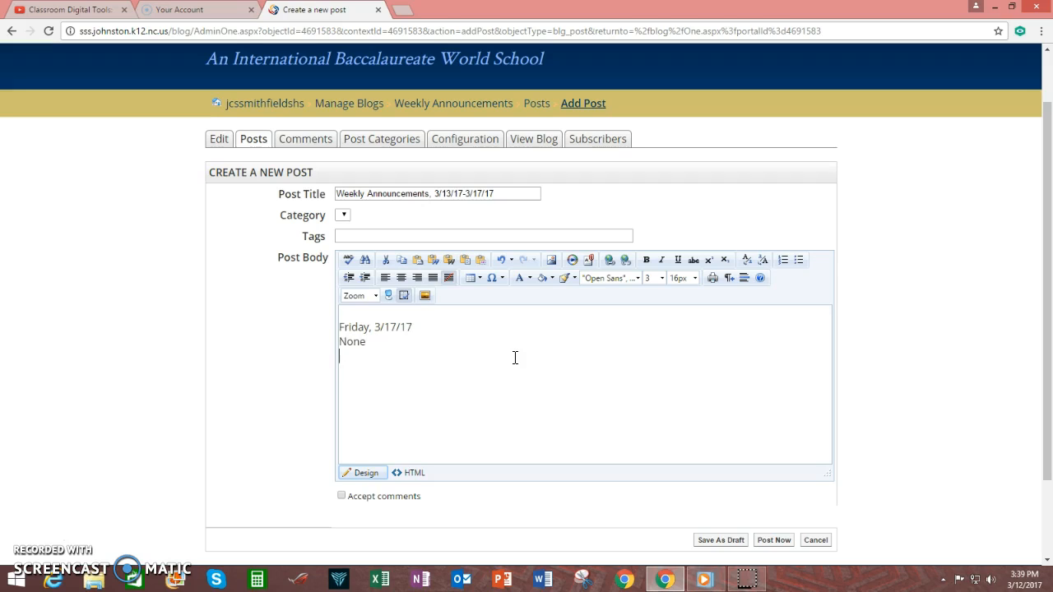
type("ursday, 3/16/17")
key("Return")
type("None  ")
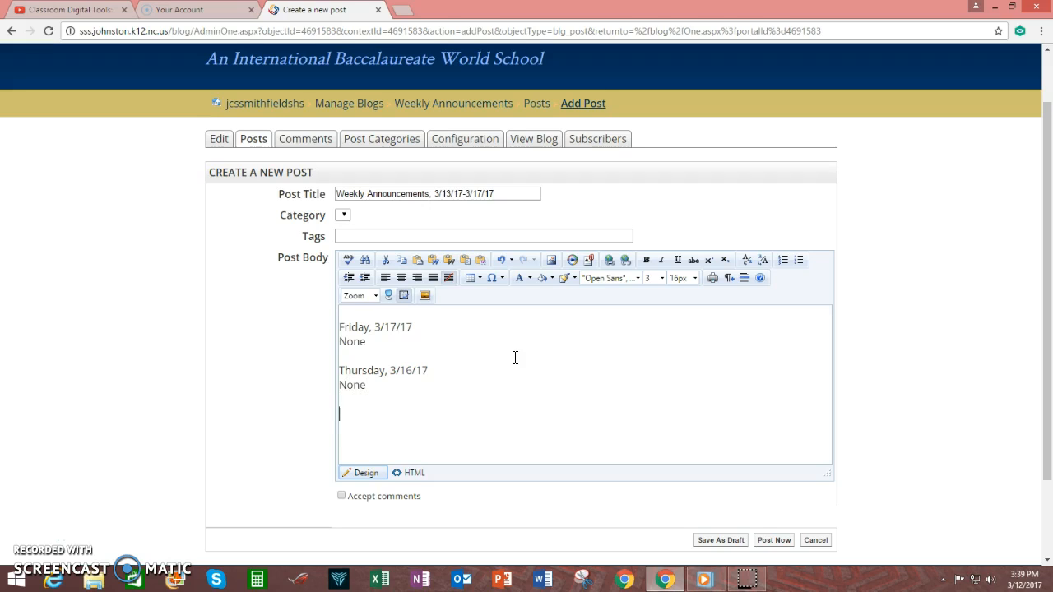
Add a "Wednesday, 3/15/17" entry with "None" underneath, followed by a blank line
type("wednesday, 3/15/17")
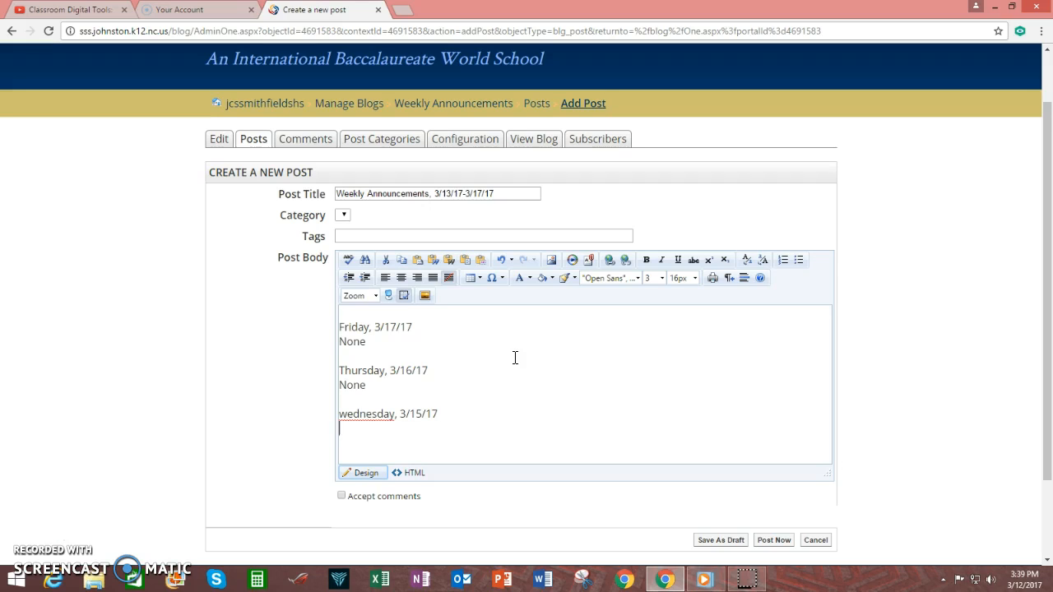
key("BackSpace")
type("W")
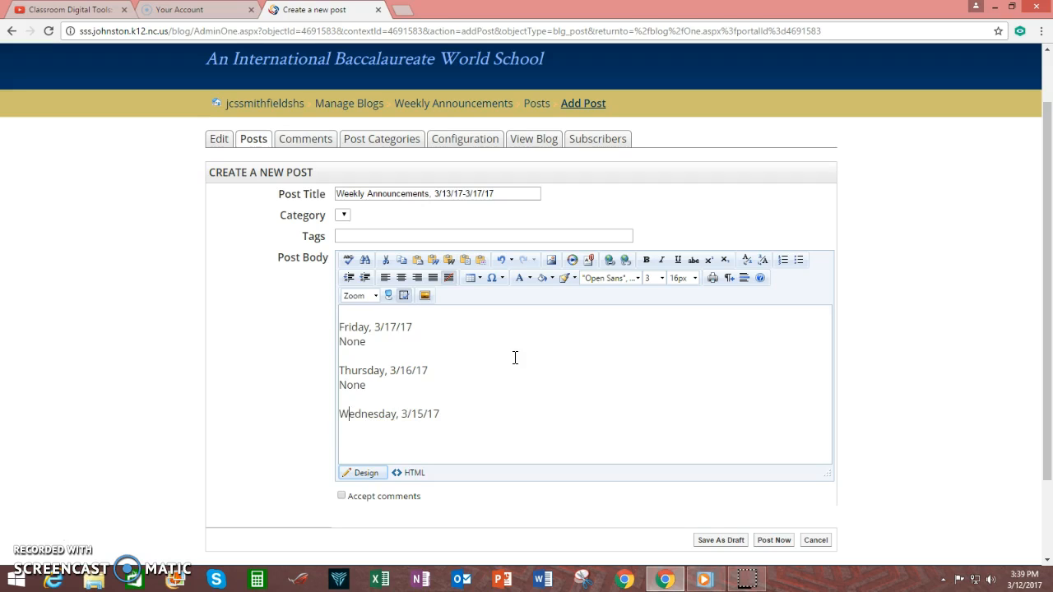
type("None")
key("Return")
key("Return")
Add entries for "Tuesday, 3/14/17" and "Monday, 3/13/17", each with "None" underneath and a blank line after it
type("Tuesday,")
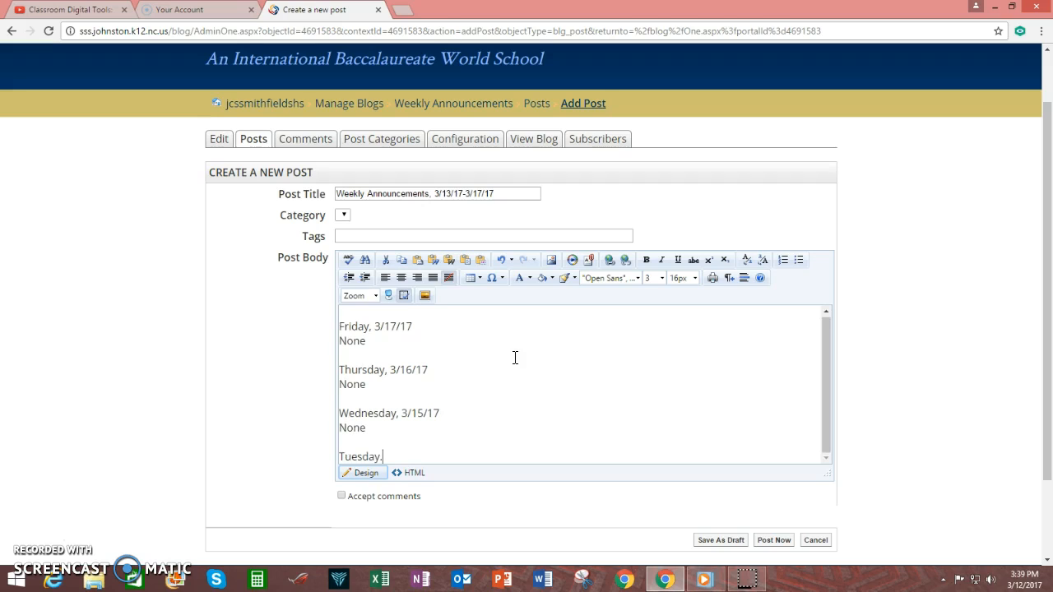
type(" 3/14/17")
key("Return")
type("None")
key("Return")
type("Monday")
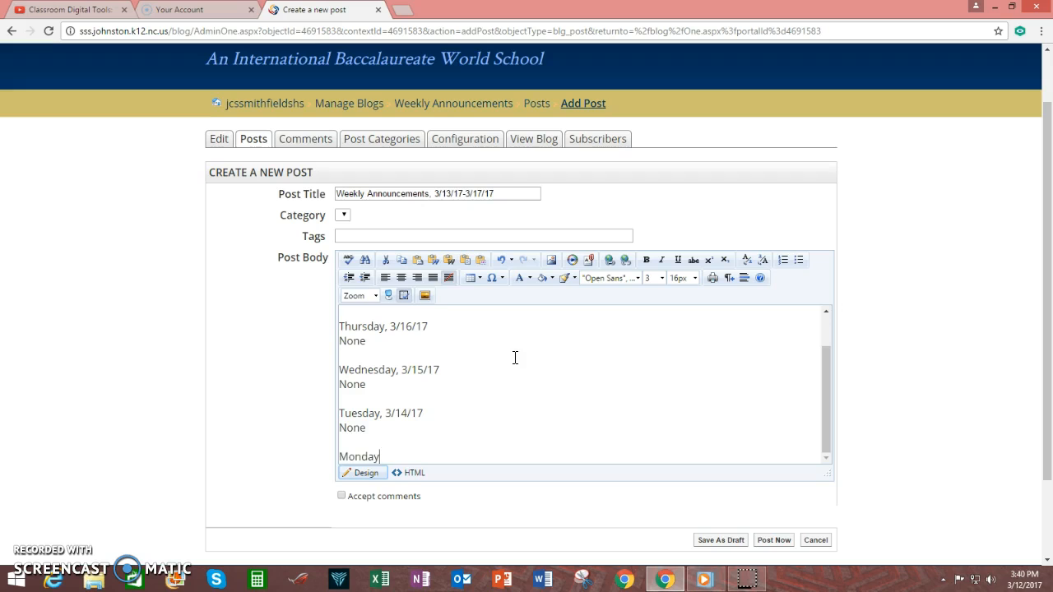
type(", 3/13/17")
key("Return")
type("Non")
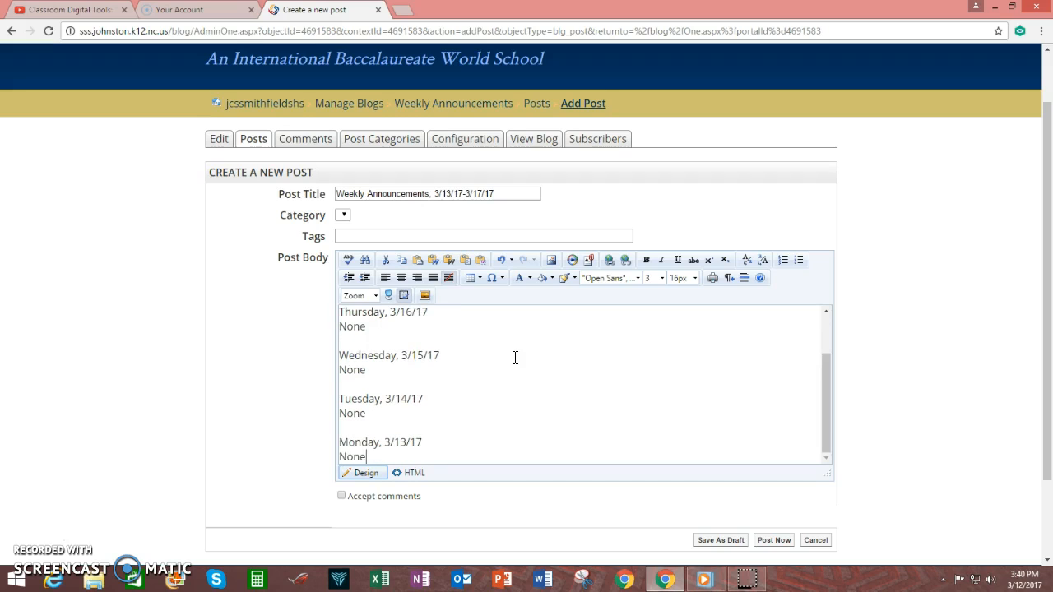
type("e")
key("Return")
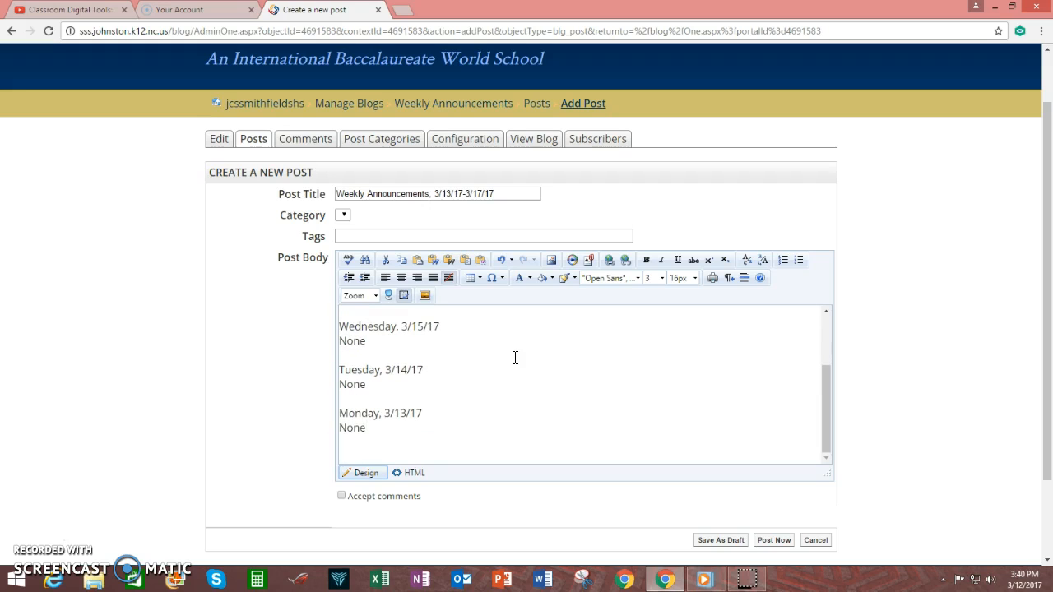
Make the Monday, 3/13/17 and Tuesday, 3/14/17 date lines bold and underlined
left_click_drag(432, 415, 322, 416)
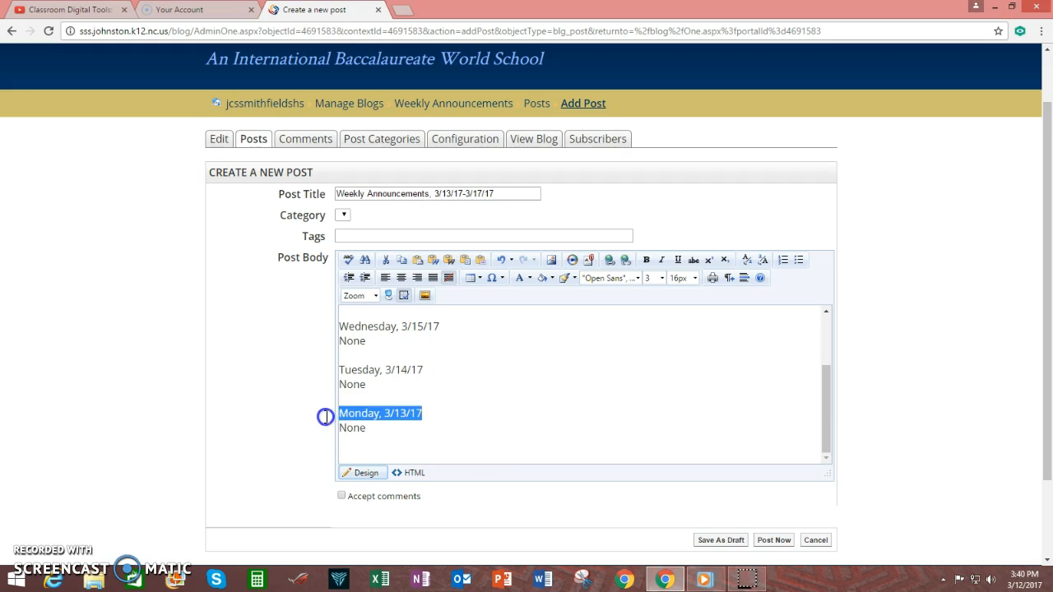
left_click(647, 260)
left_click(677, 260)
left_click(423, 372)
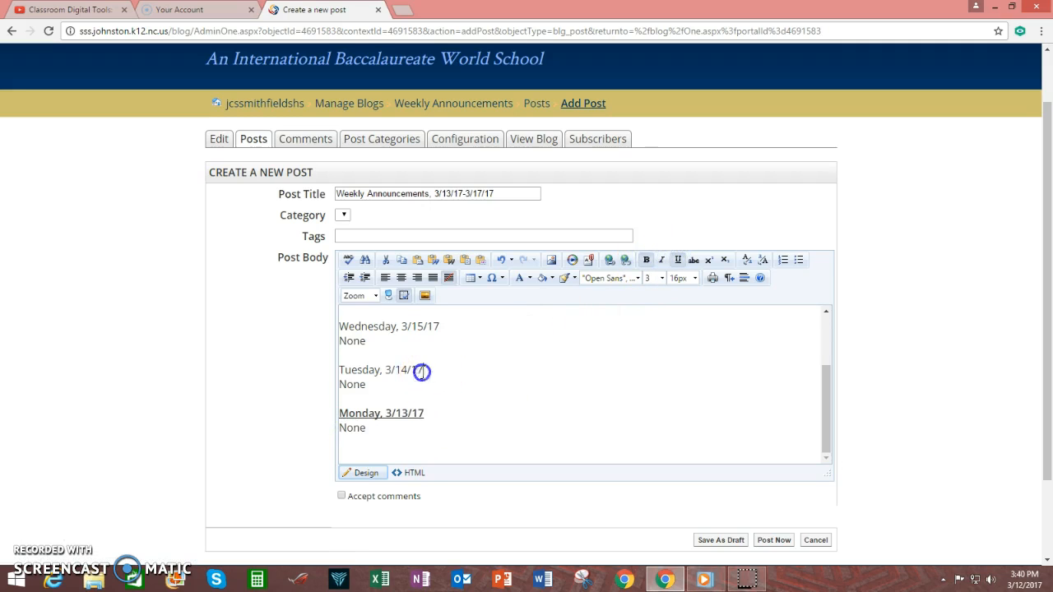
left_click_drag(423, 372, 330, 370)
left_click(647, 260)
left_click(678, 260)
Make the Wednesday, 3/15/17 and Thursday, 3/16/17 date lines bold and underlined
left_click_drag(453, 329, 318, 331)
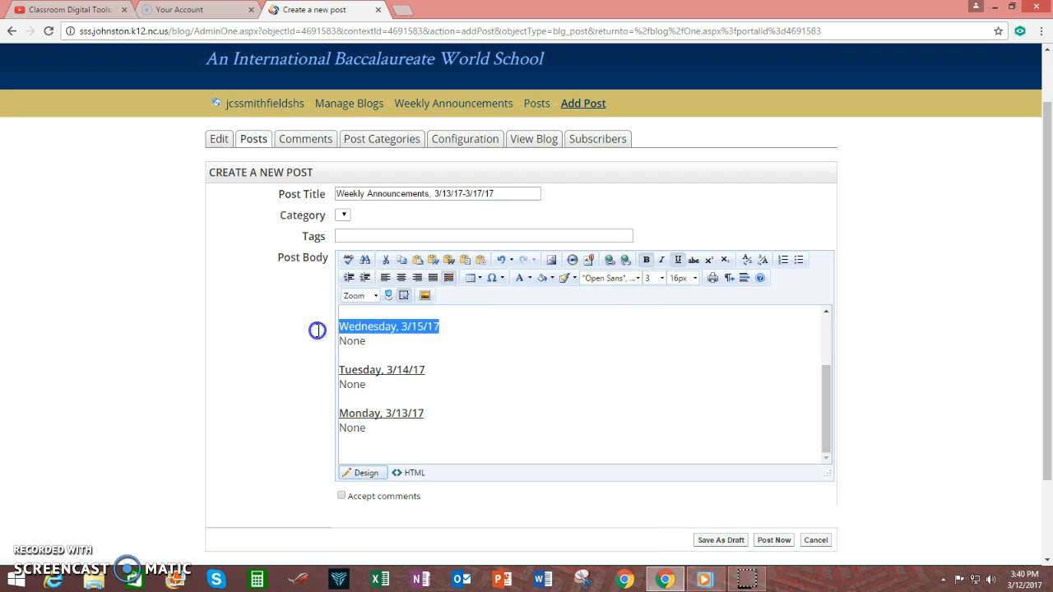
left_click(645, 259)
left_click(678, 260)
scroll(576, 350, "up", 1)
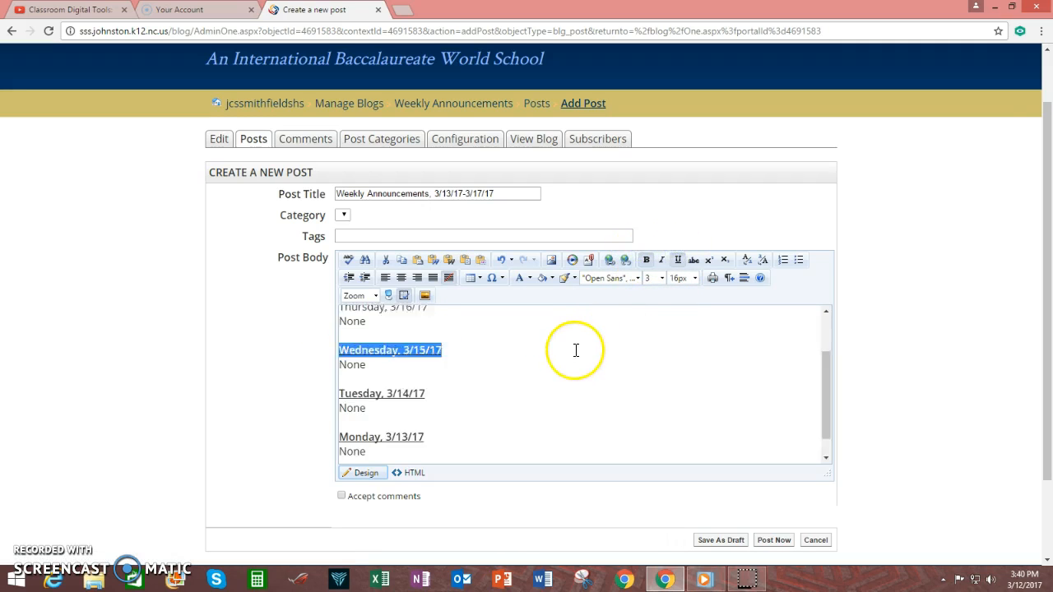
scroll(576, 351, "up", 1)
left_click_drag(437, 353, 319, 350)
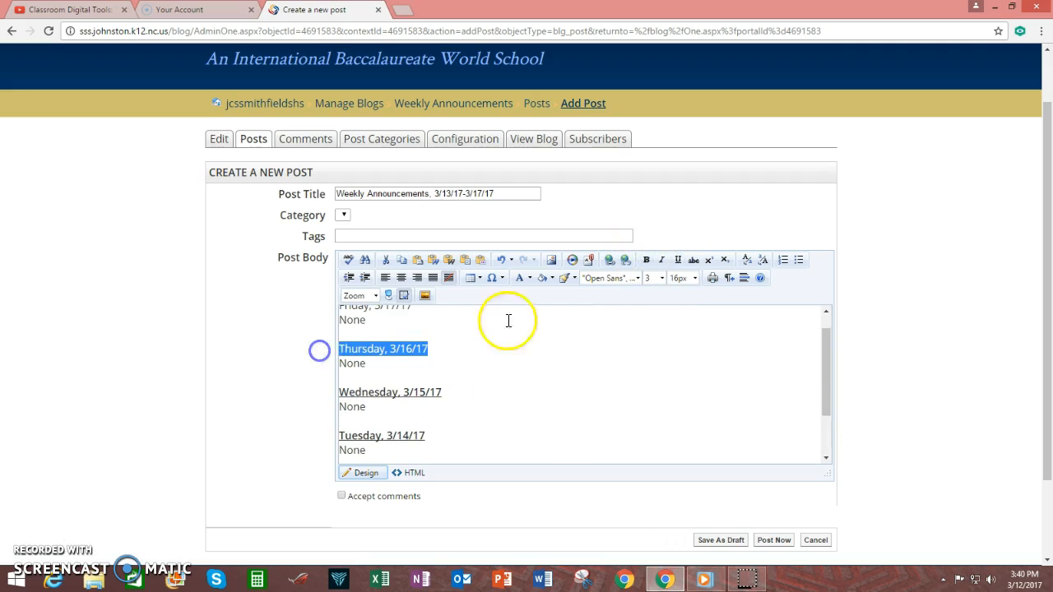
left_click(645, 260)
left_click(678, 260)
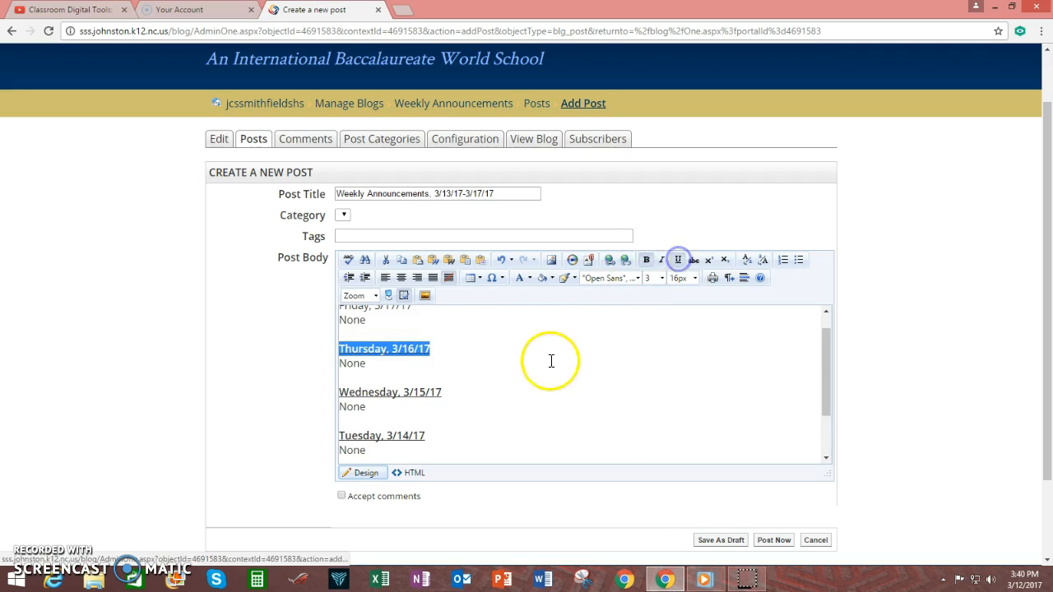
Make the Friday, 3/17/17 date line bold and underlined
scroll(395, 347, "up", 1)
left_click_drag(423, 326, 337, 327)
left_click(645, 260)
left_click(678, 260)
left_click(493, 421)
Add the label "Digital Citizenship Tip of the Week:" on its own line below the Monday entry, separated by a blank line
scroll(428, 424, "down", 2)
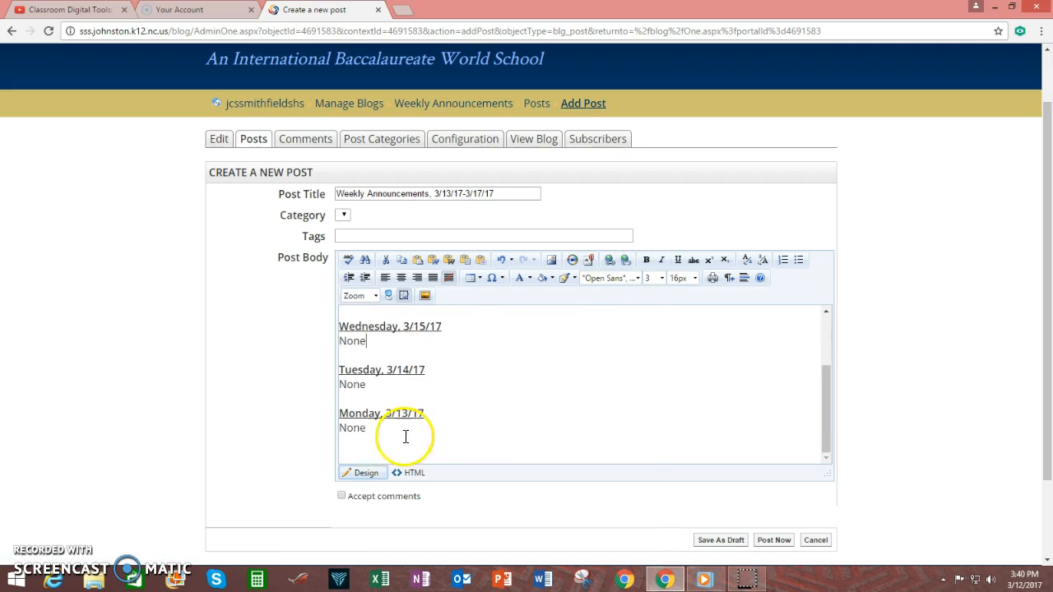
left_click(362, 451)
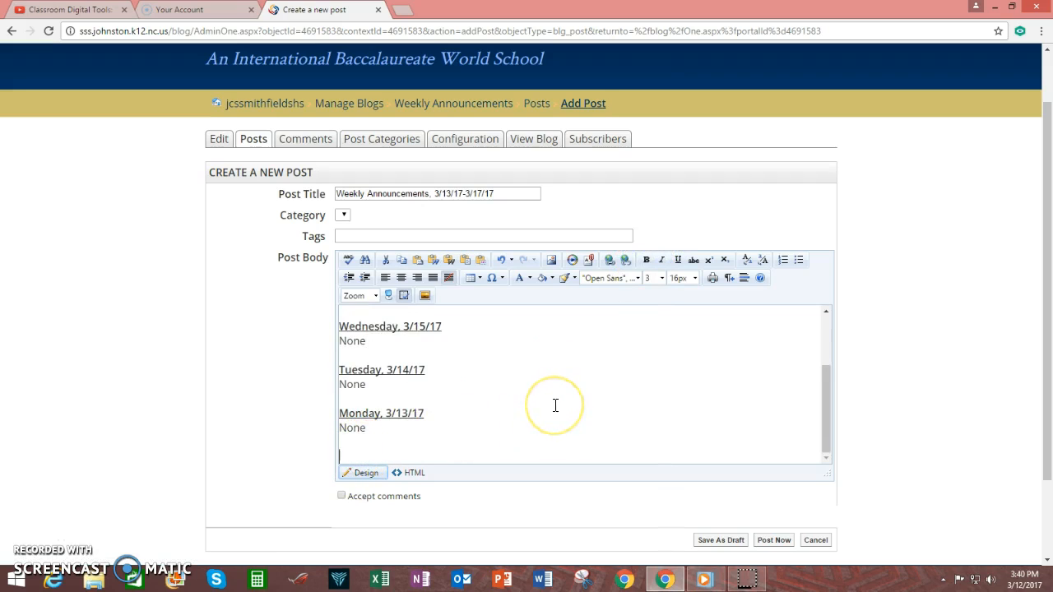
key("Return")
key("Return")
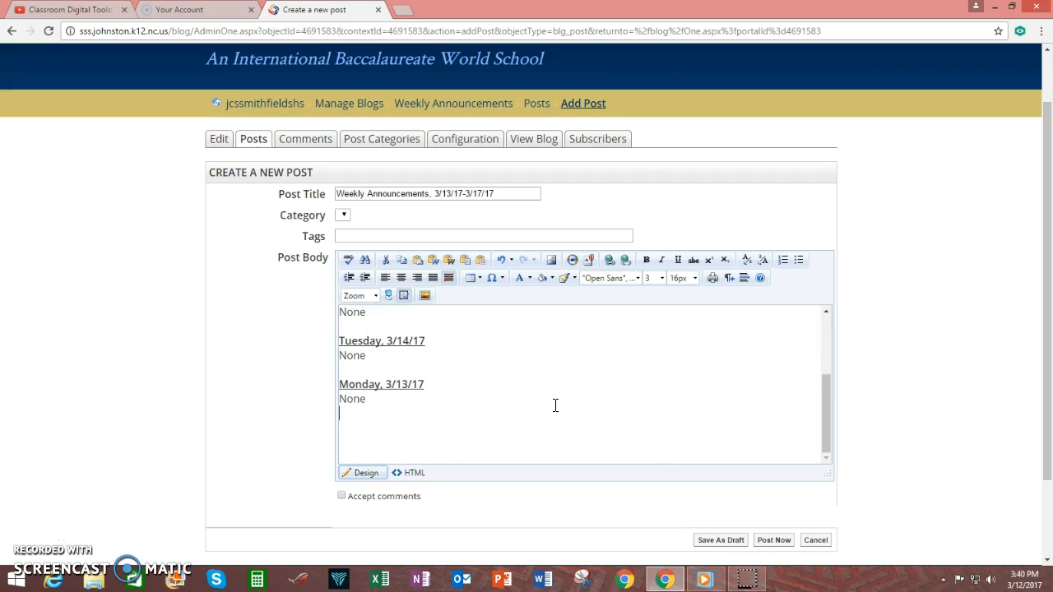
type("Digital Citizenship Tip of the week:")
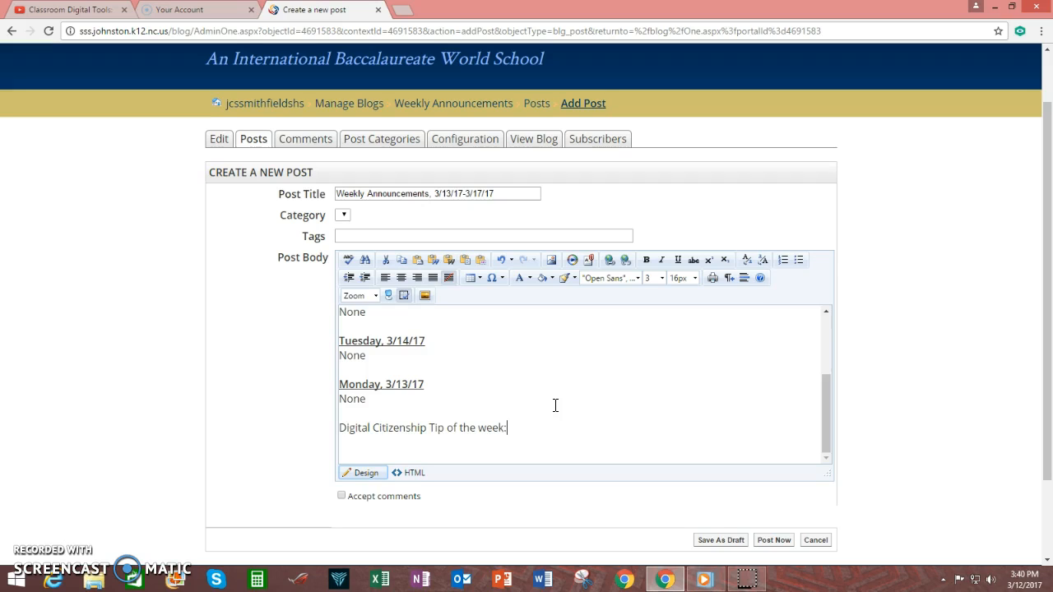
key("BackSpace")
type("W")
key("BackSpace")
Enter the tip: "Ransomware is malware that will encrypt computer files and deny access until a fee is paid. If you encounter ransomware, report it to the authorities."
type("are is malware th")
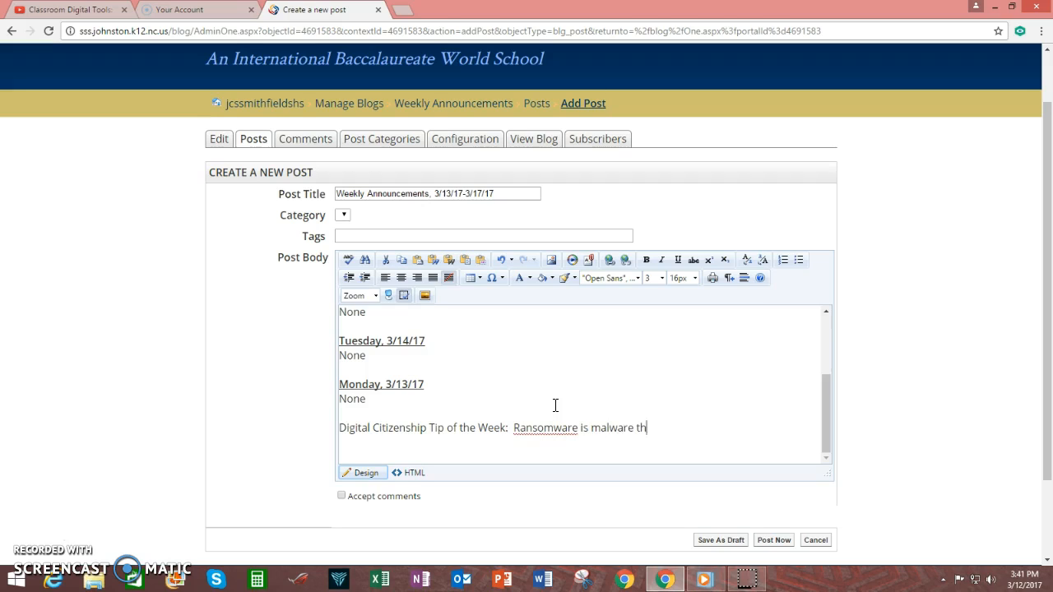
type("at will encrypt compute")
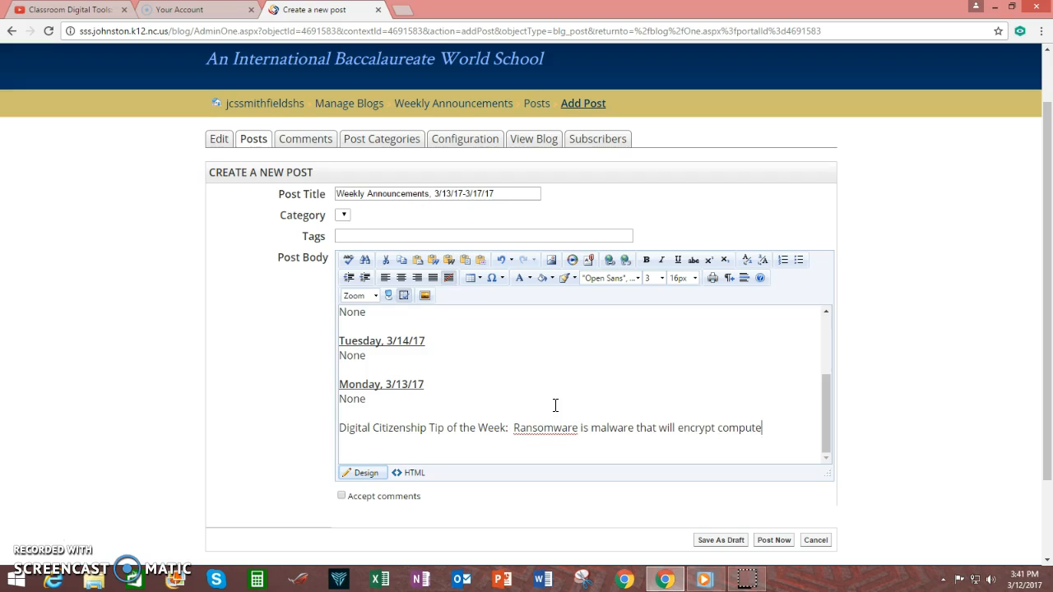
type("r files and deny acce")
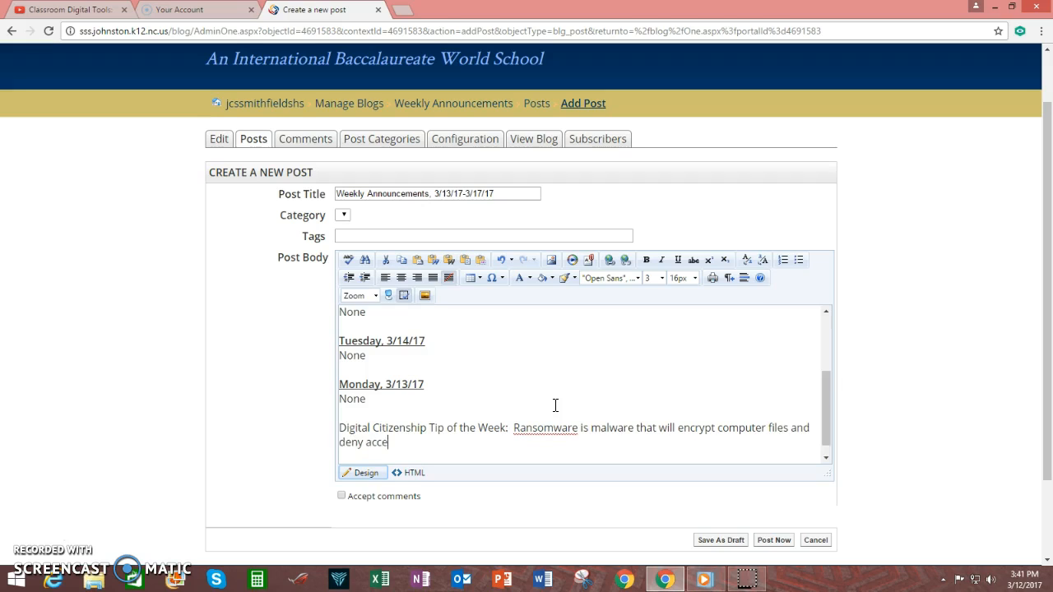
type("ss until a fee is paid.  If you encounter r")
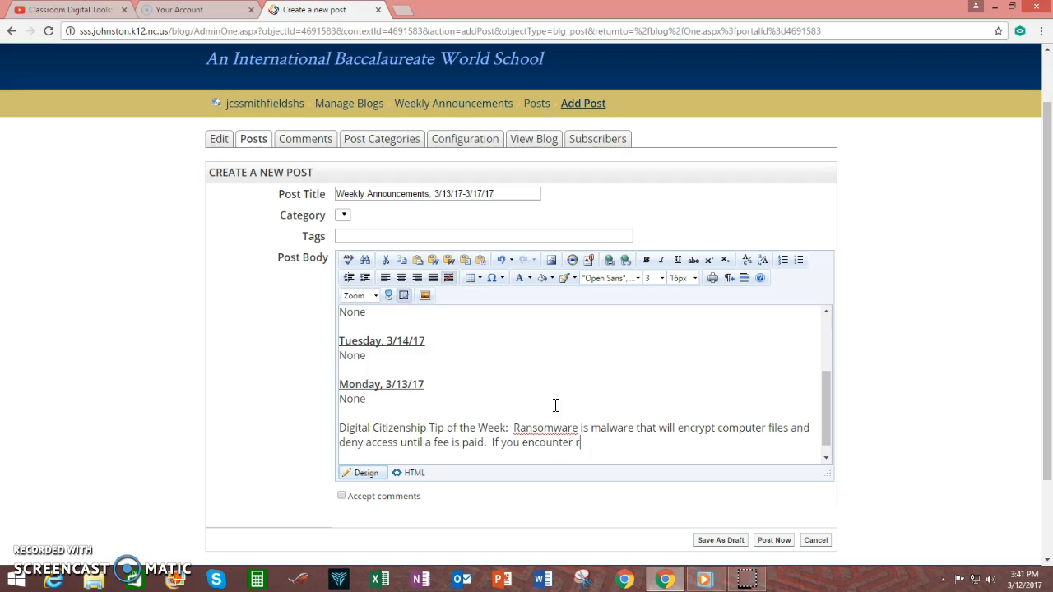
type("ansomware, report it to")
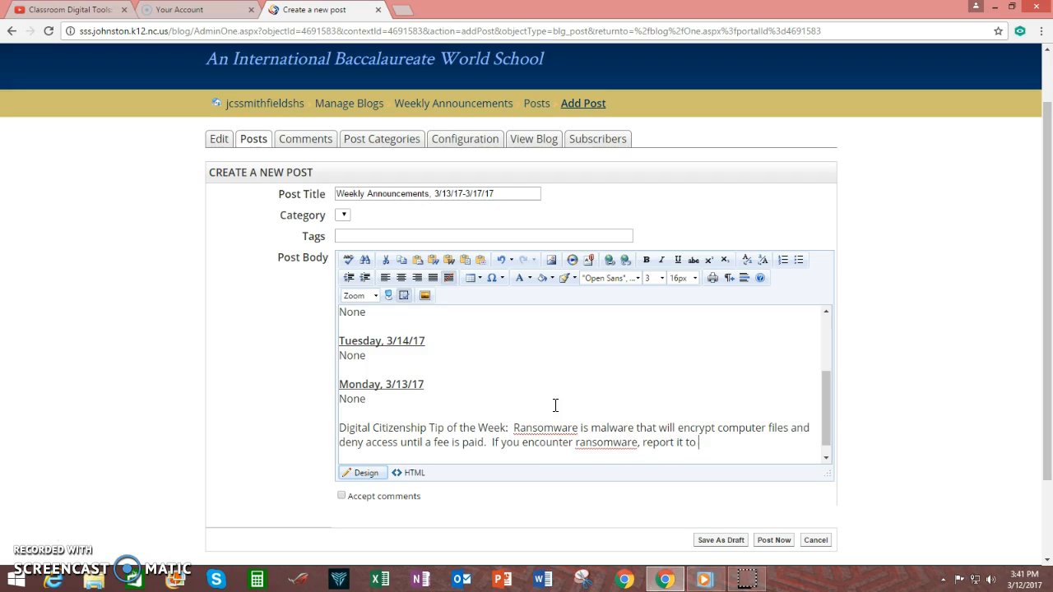
type("authorities.")
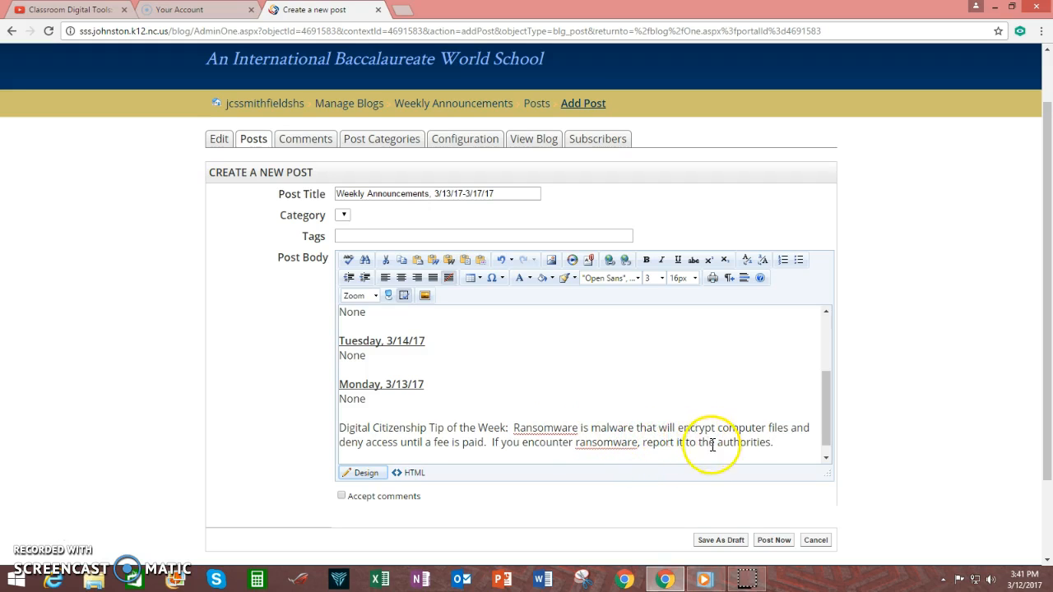
Make the label "Digital Citizenship Tip of the Week:" bold, leaving the tip text in regular weight
left_click_drag(510, 428, 337, 428)
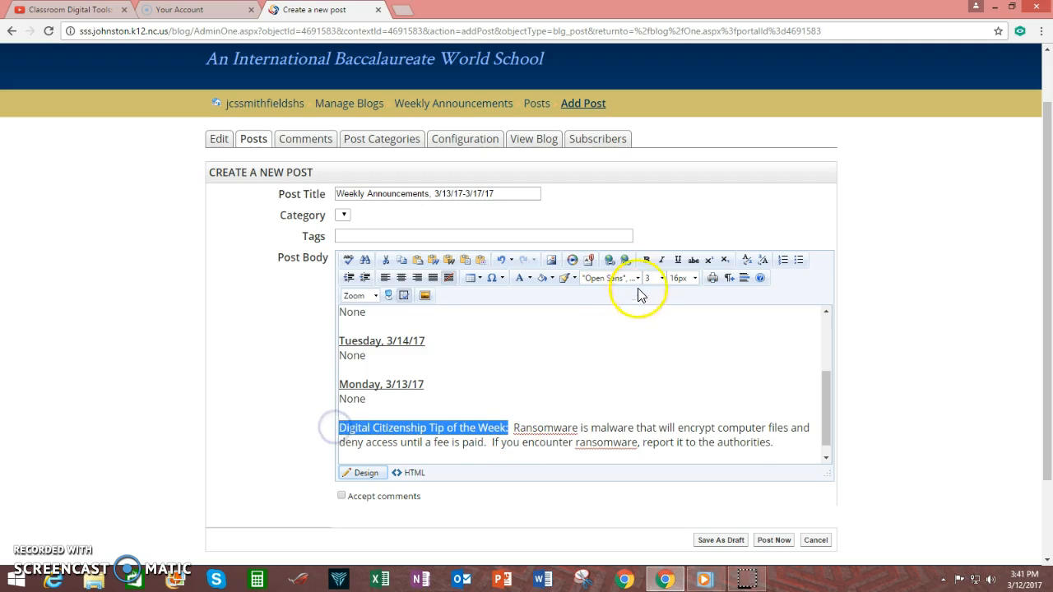
left_click(646, 259)
left_click(620, 419)
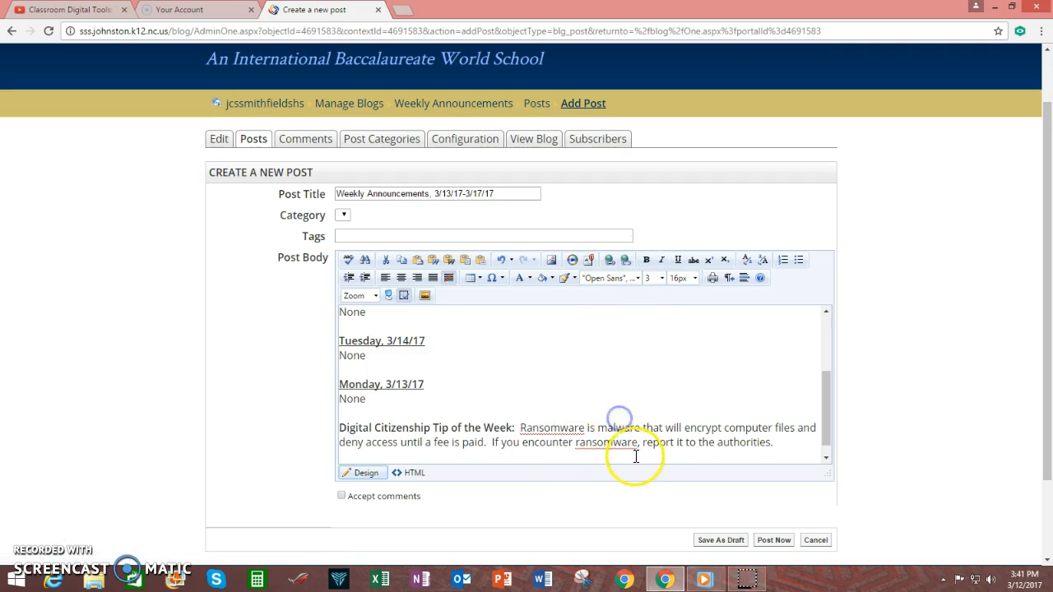
Change the font of the entire post body text to Verdana
left_click_drag(779, 444, 289, 235)
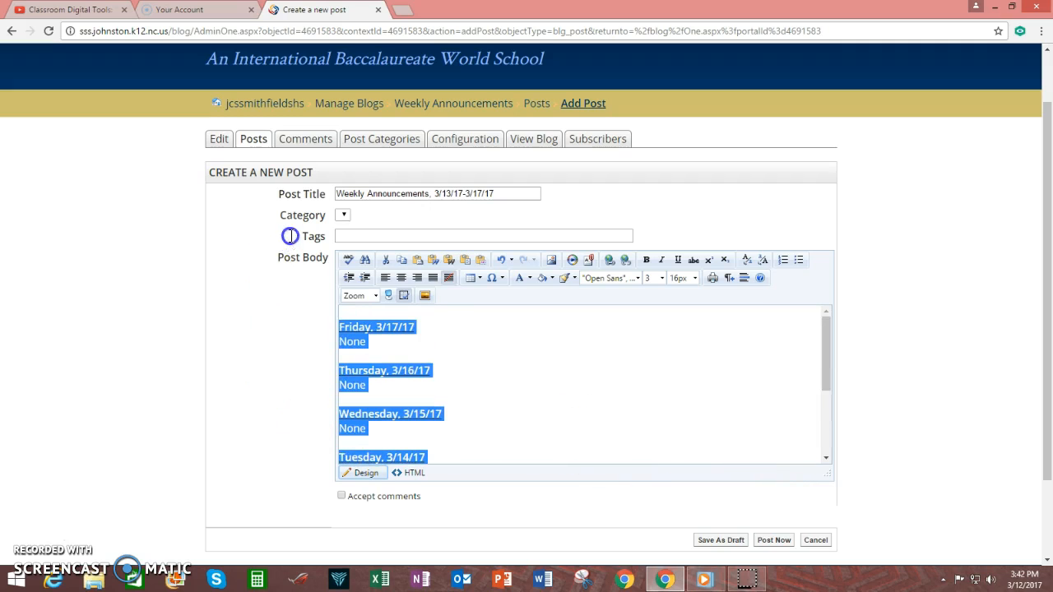
left_click(639, 278)
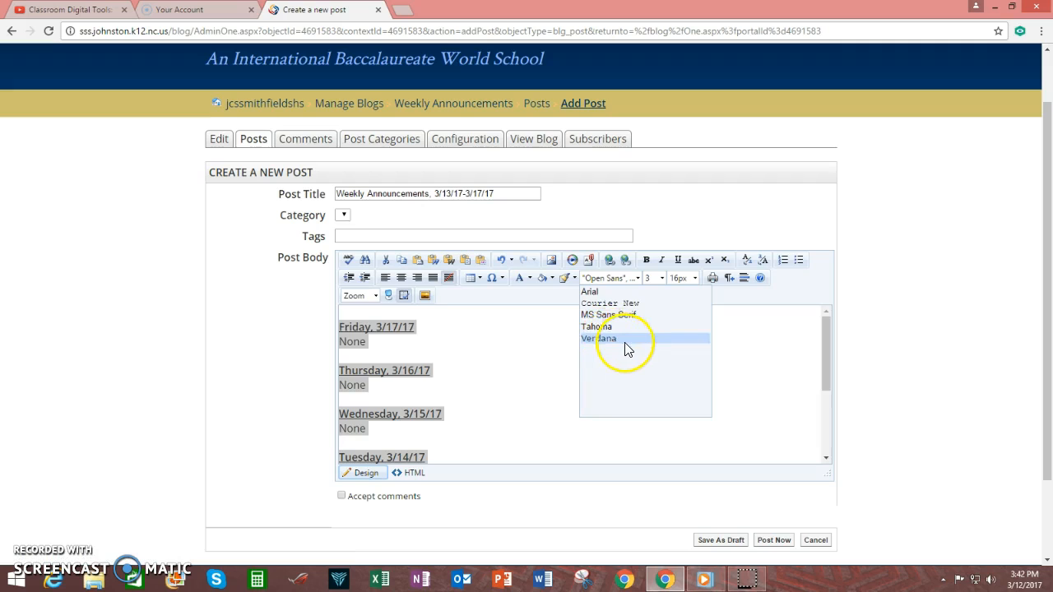
left_click(620, 340)
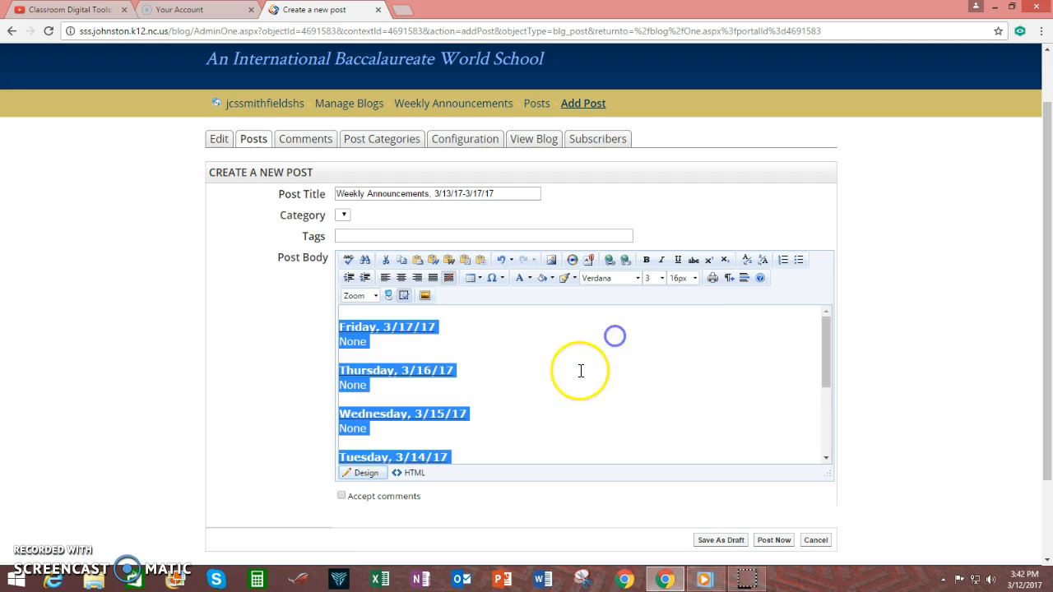
left_click(474, 347)
scroll(557, 366, "down", 3)
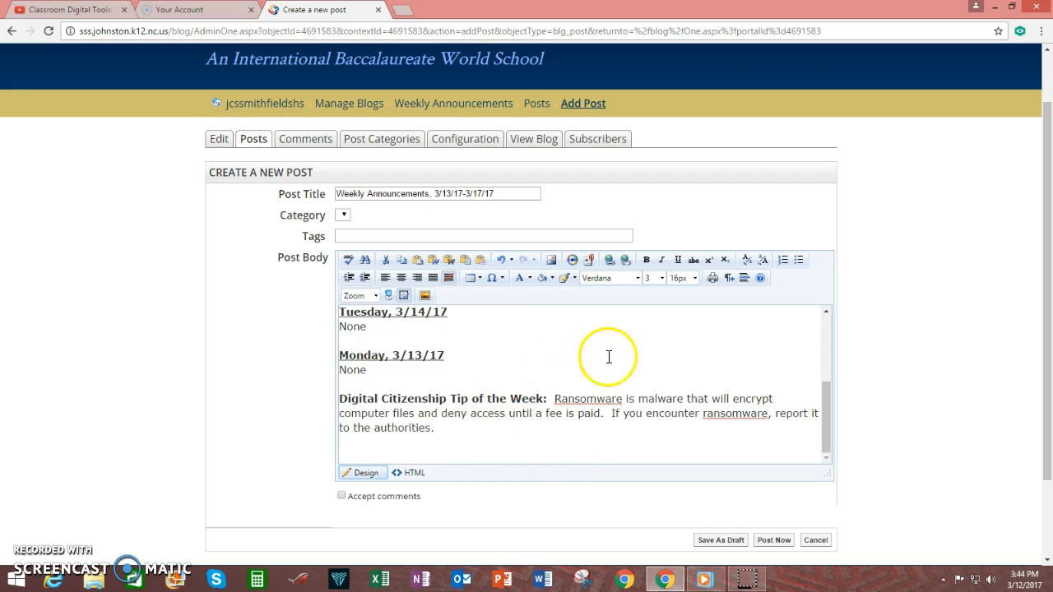
left_click(410, 372)
key("Return")
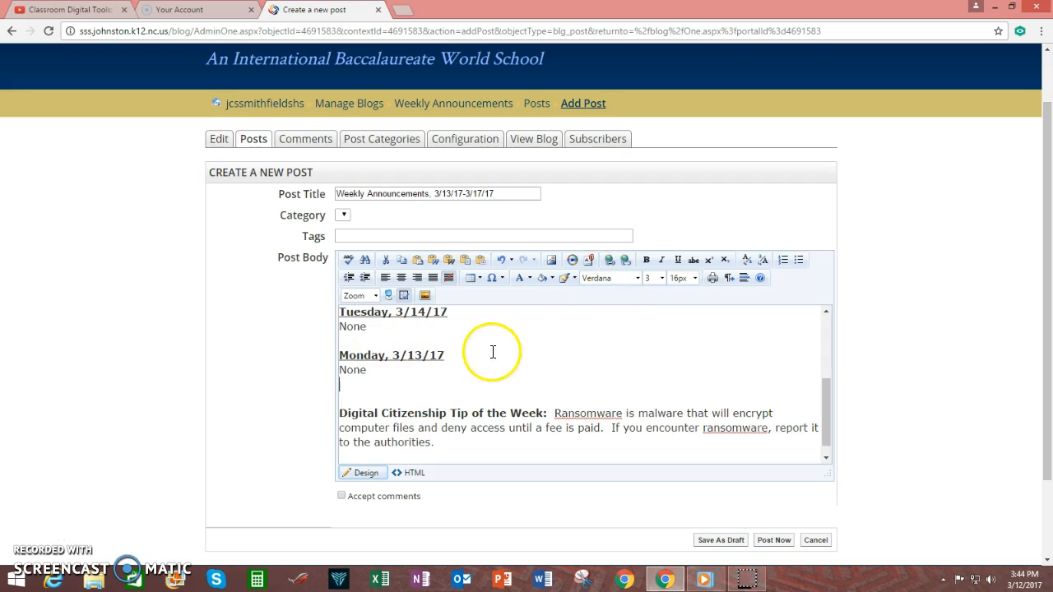
left_click(610, 260)
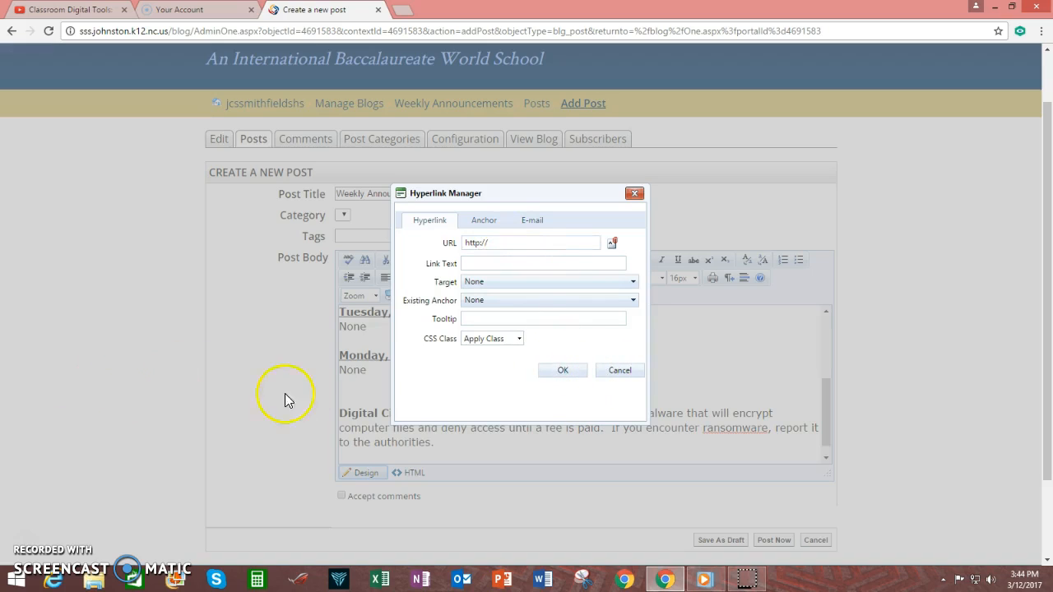
left_click(501, 243)
left_click_drag(514, 242, 454, 246)
right_click(475, 244)
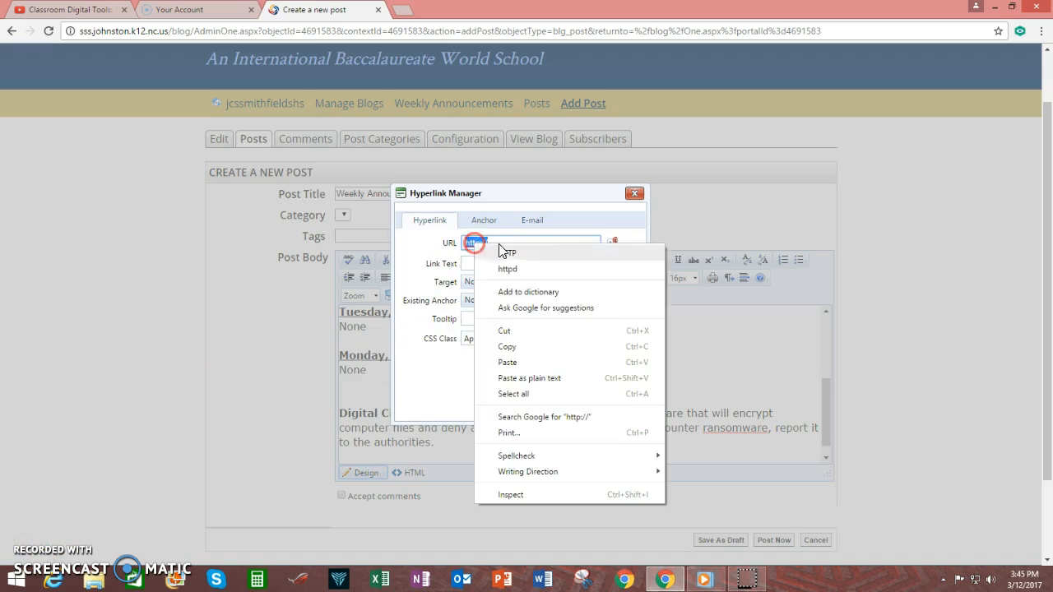
left_click(507, 362)
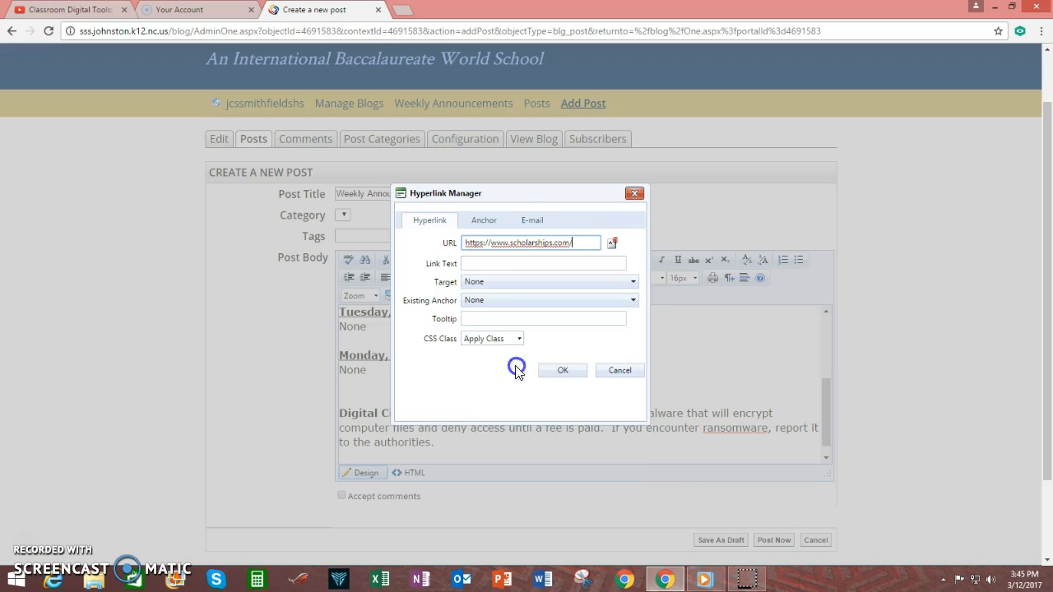
Insert the link with text "Go here for many exciting scholarships!", target New Window and tooltip "Click here for scholarships.com"
left_click(486, 262)
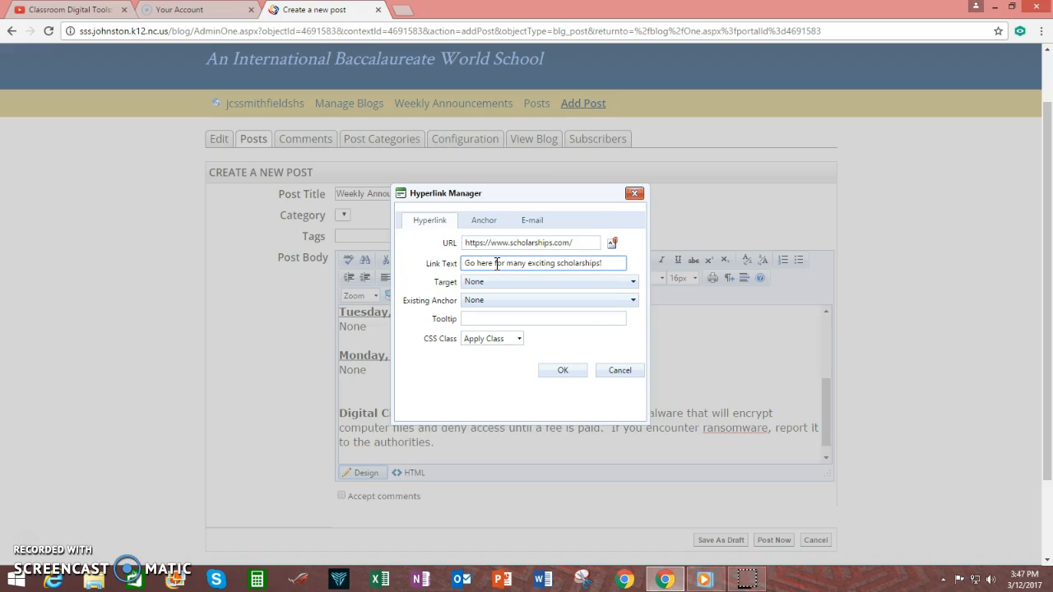
left_click(544, 282)
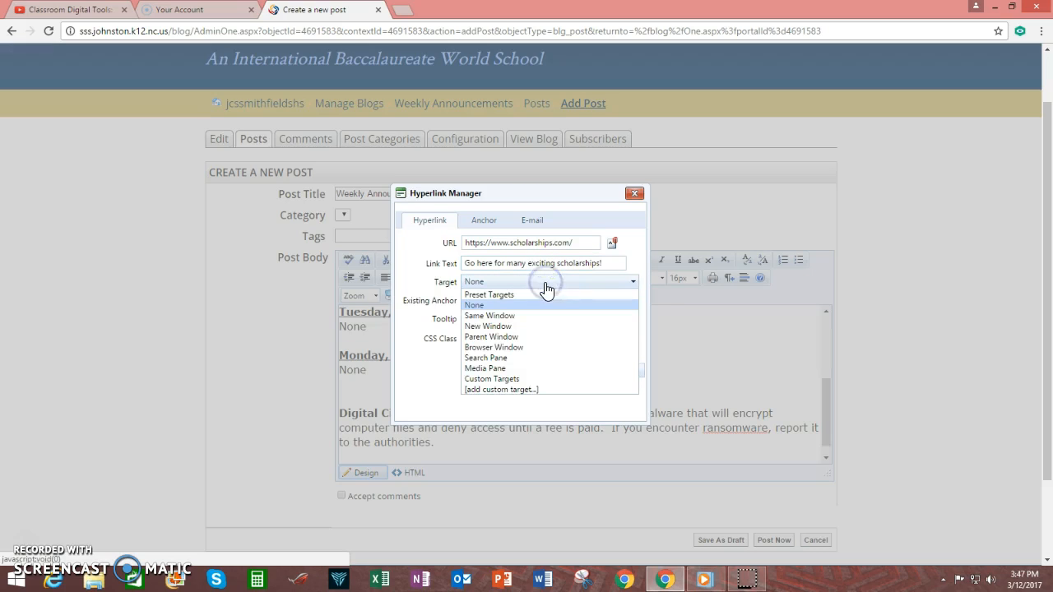
left_click(502, 328)
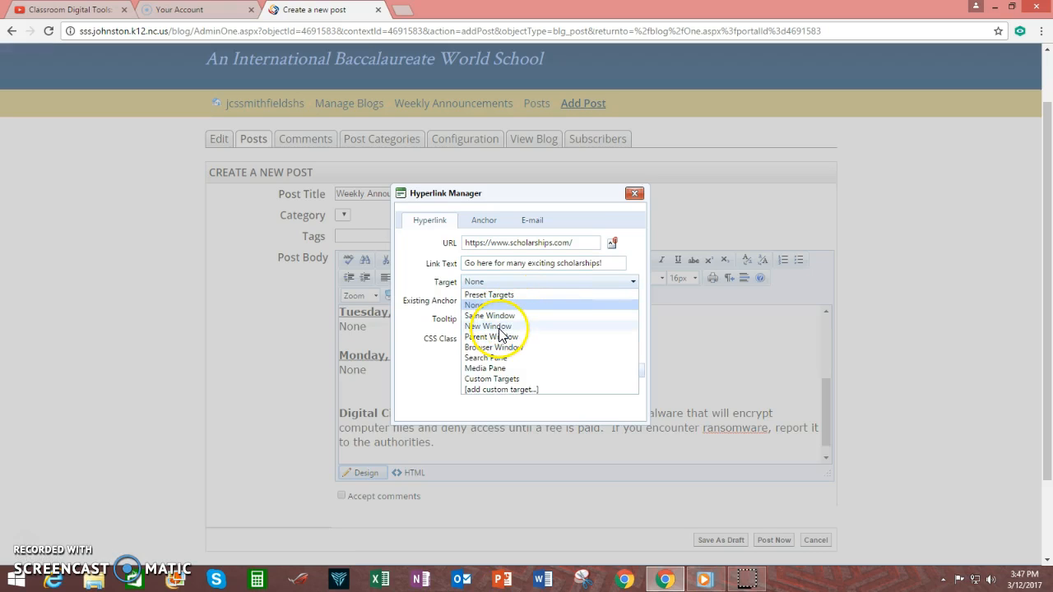
left_click(501, 328)
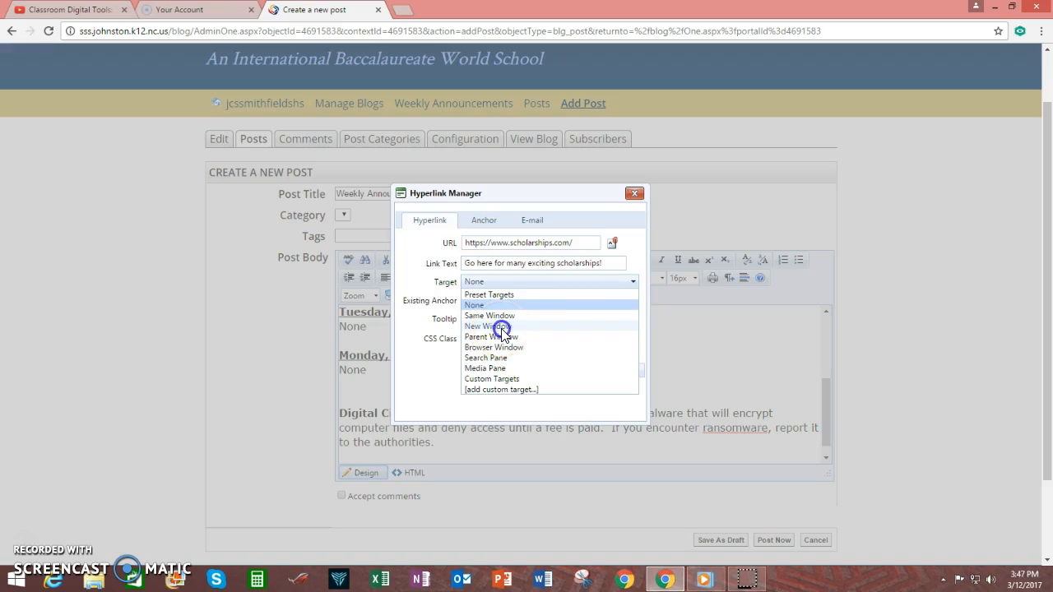
left_click(500, 321)
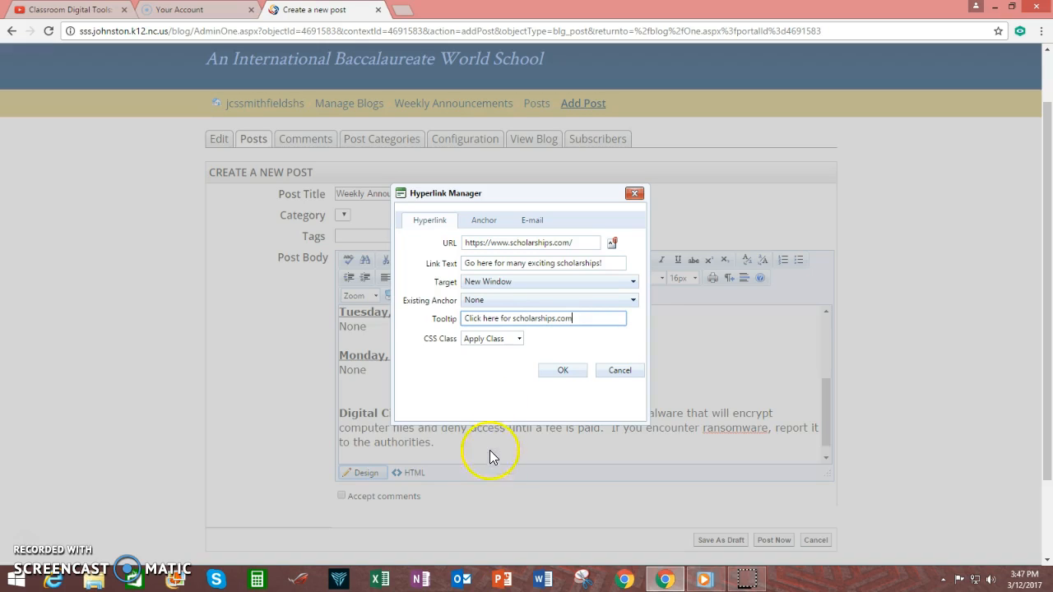
left_click(564, 372)
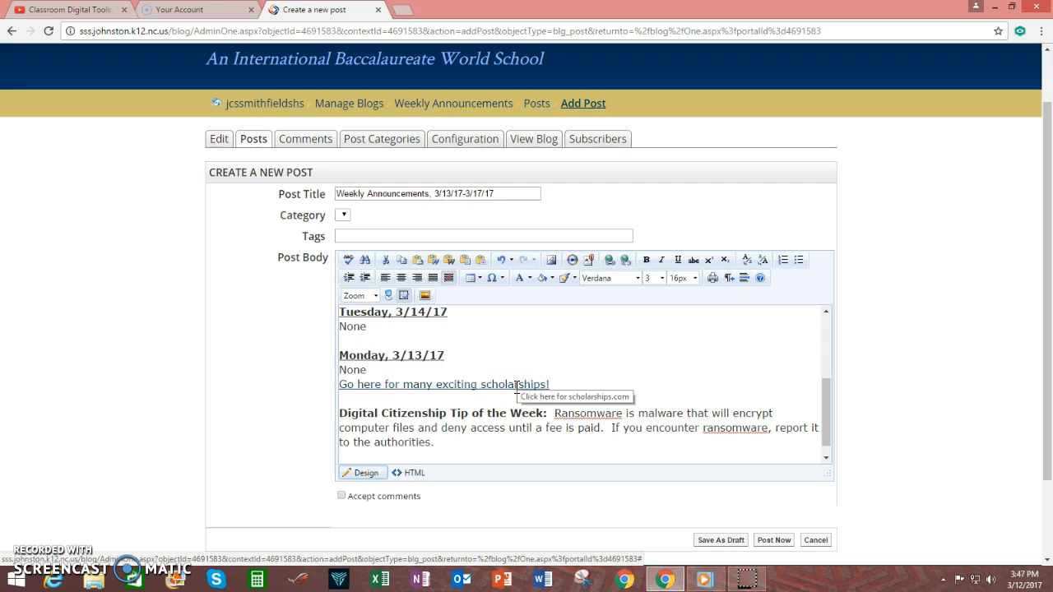
Delete the scholarships link and its extra line below the Monday entry
left_click_drag(567, 388, 322, 383)
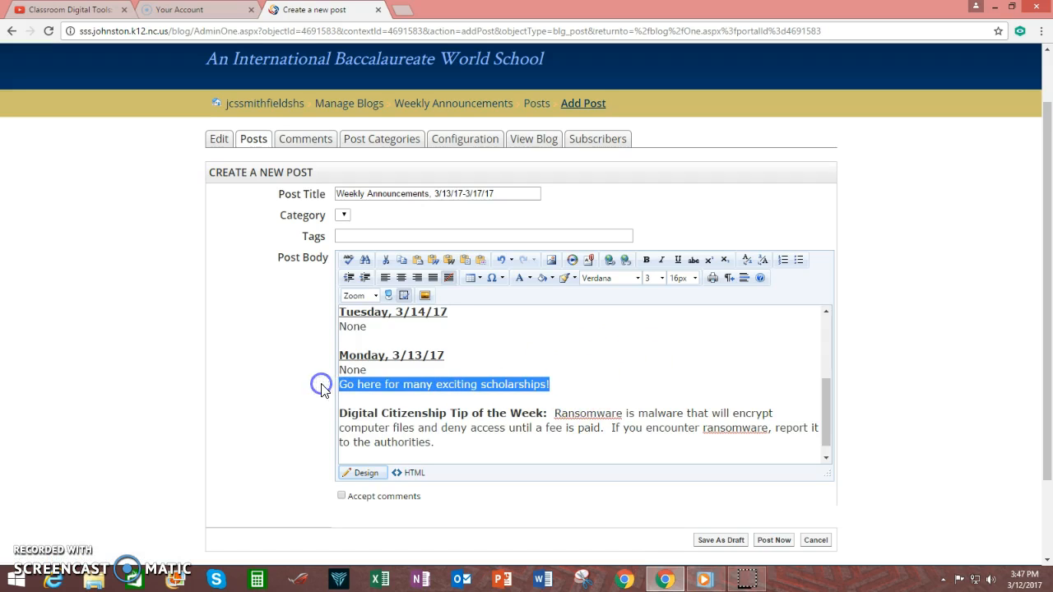
key("BackSpace")
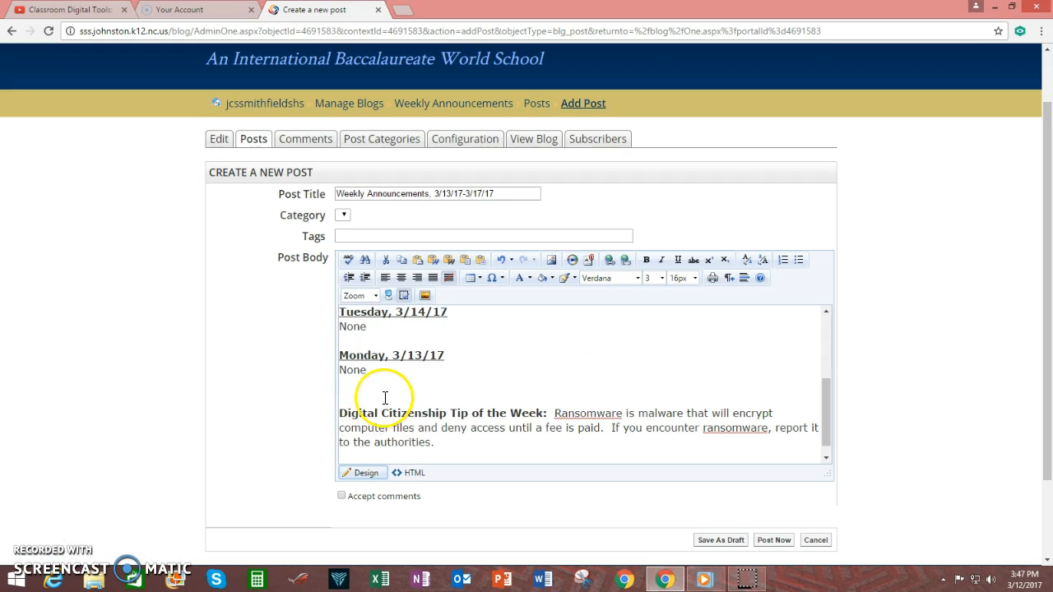
key("BackSpace")
left_click(366, 457)
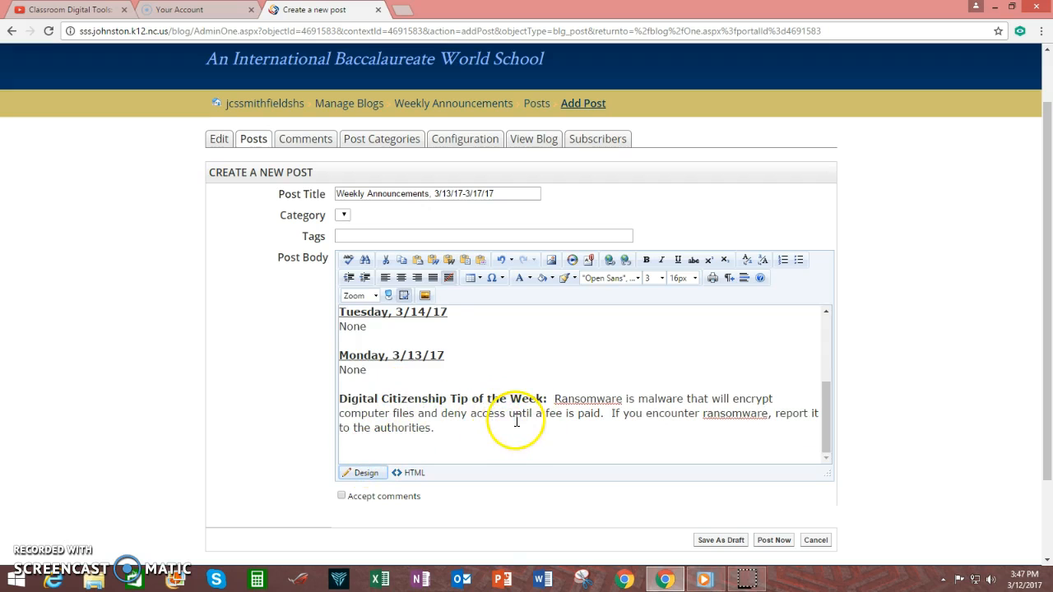
Review the daily entries and the digital citizenship tip, and publish the post immediately
scroll(516, 421, "up", 8)
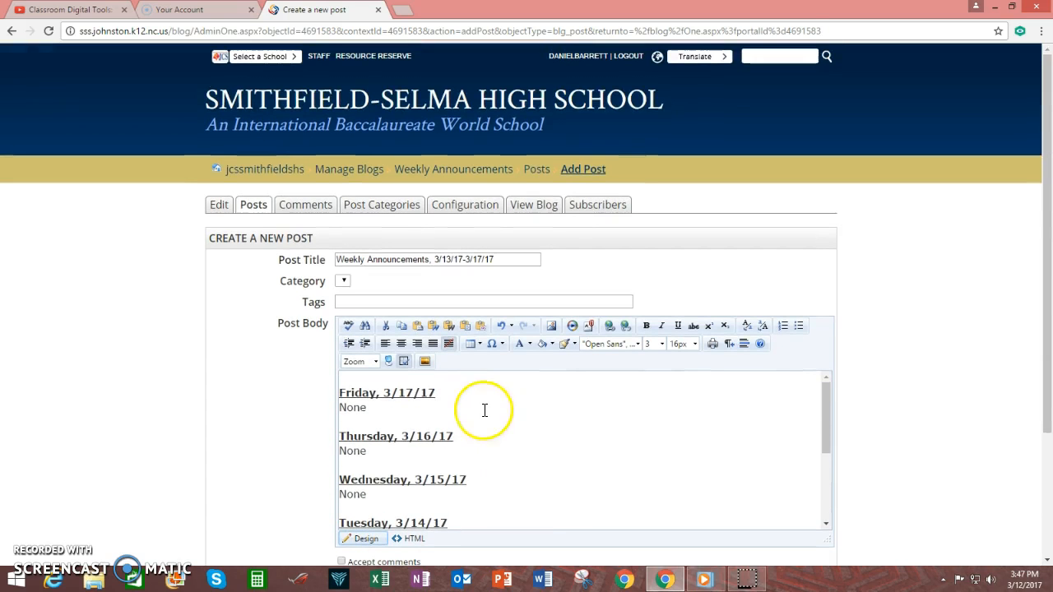
scroll(900, 369, "down", 3)
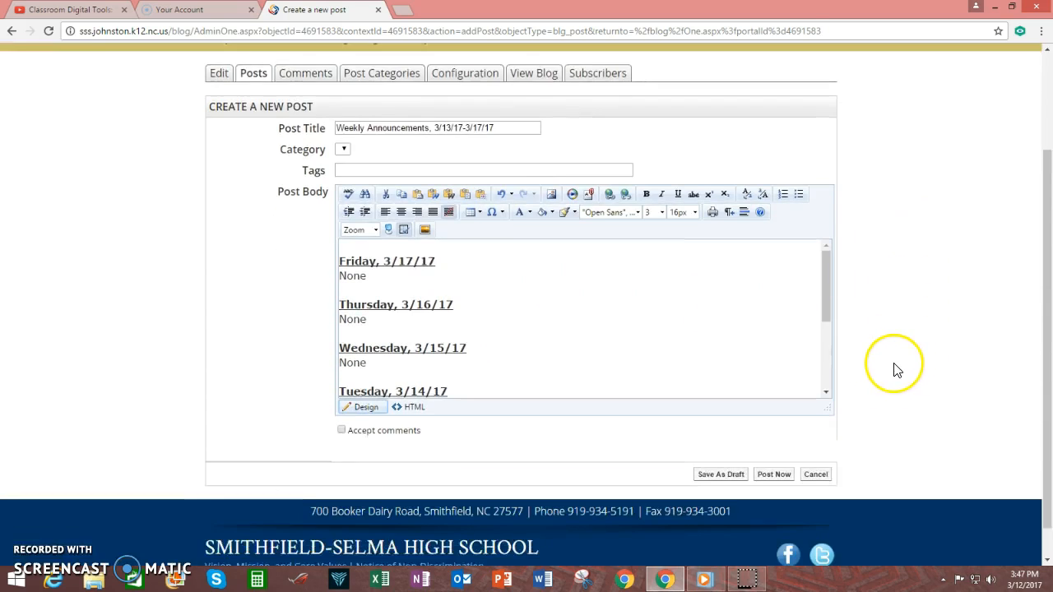
scroll(584, 303, "up", 1)
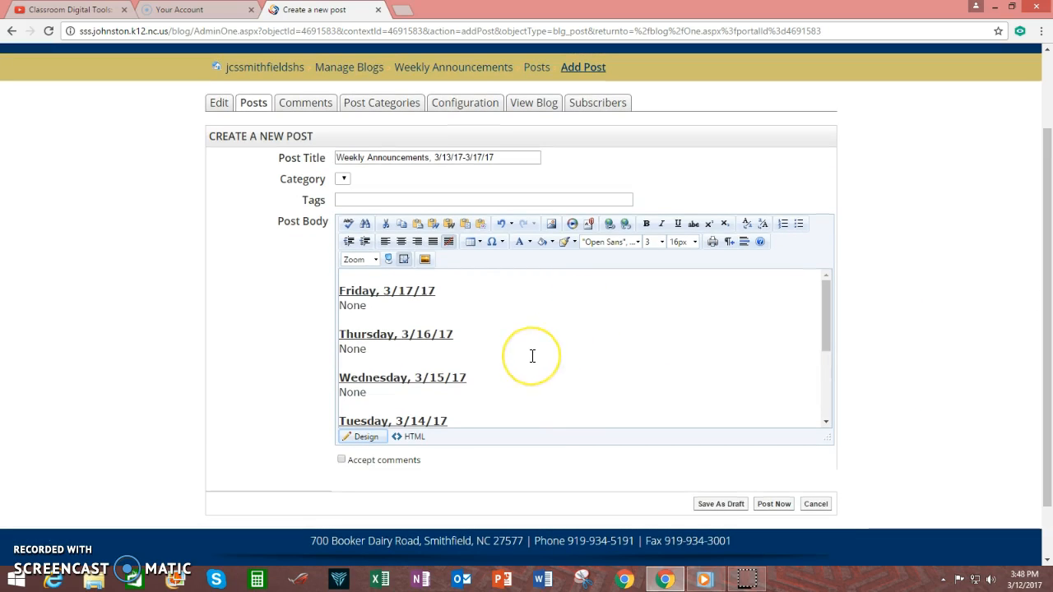
scroll(532, 355, "down", 4)
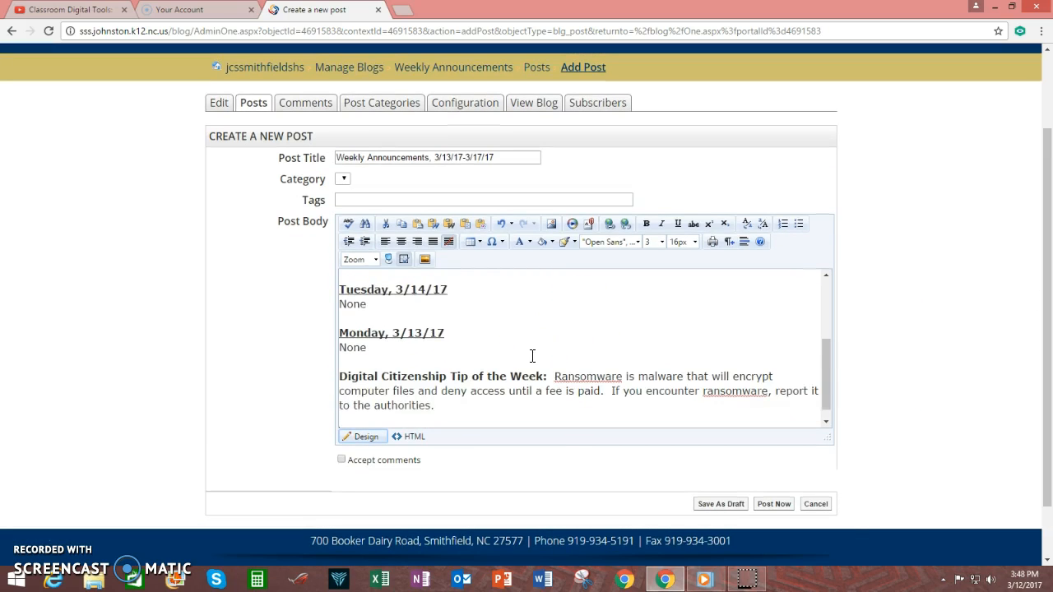
scroll(532, 355, "up", 2)
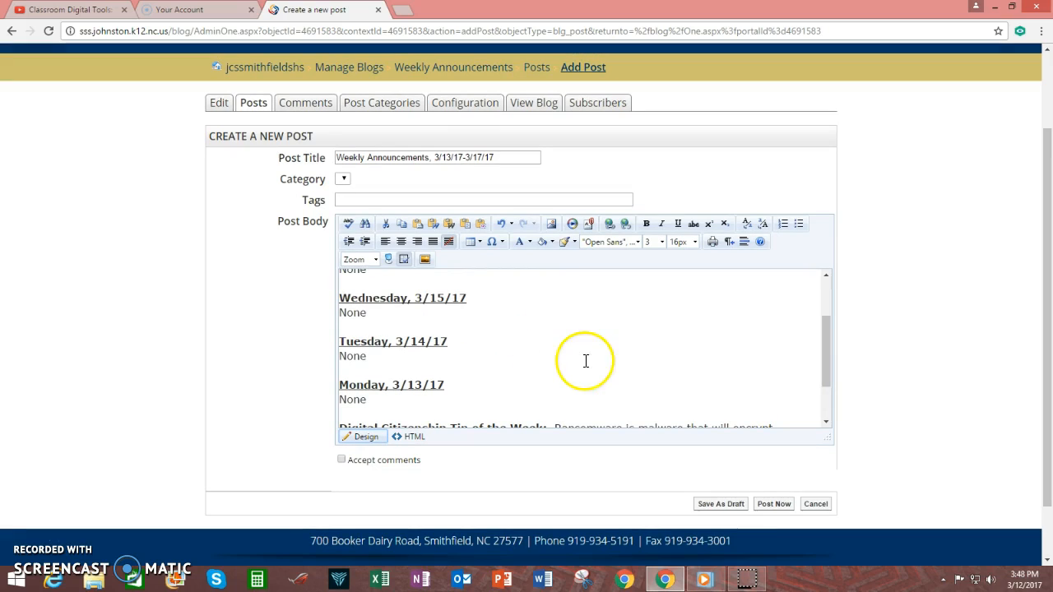
left_click(788, 505)
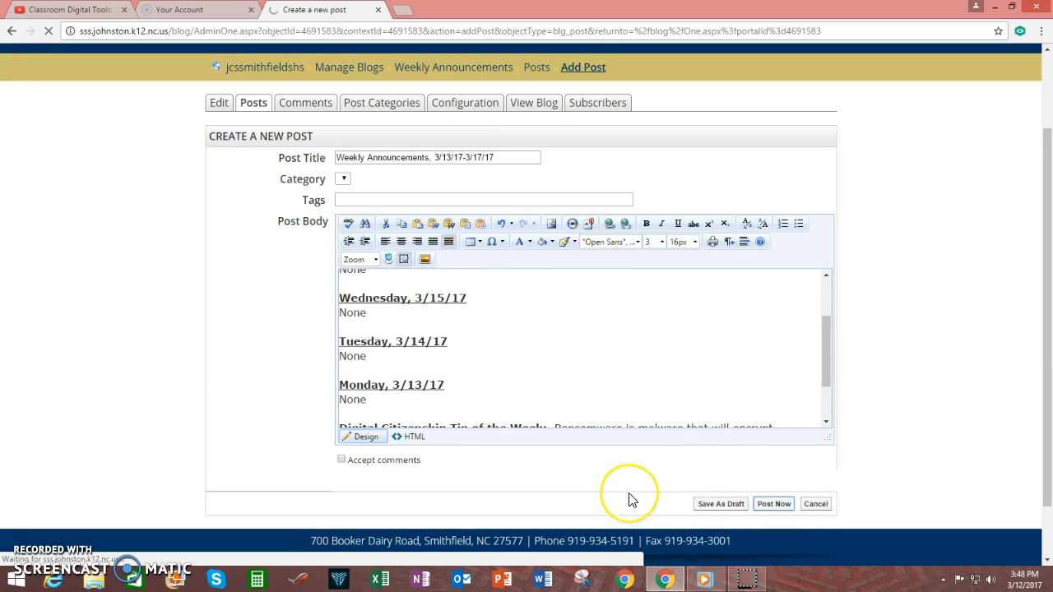
left_click(611, 475)
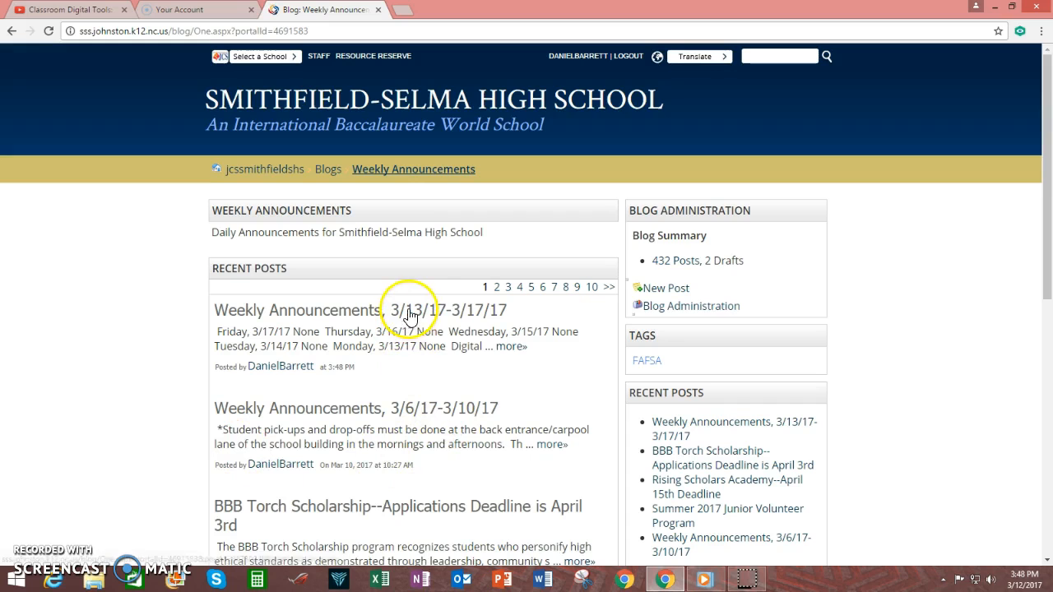
Go to the school's home page and open the Weekly Announcements, 3/13/17-3/17/17 post from the Announcements section
left_click(461, 106)
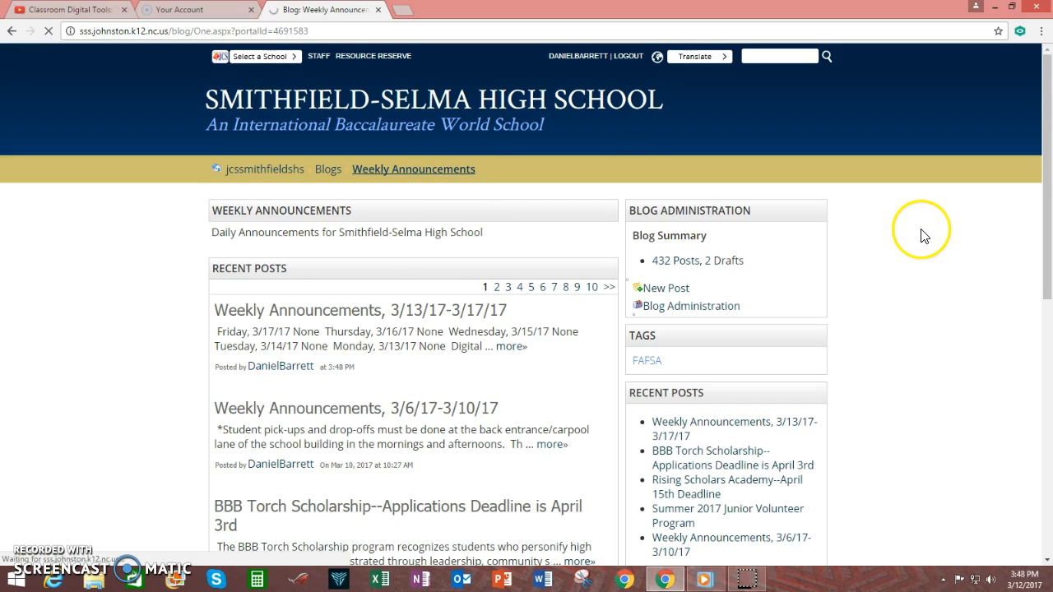
scroll(523, 362, "down", 8)
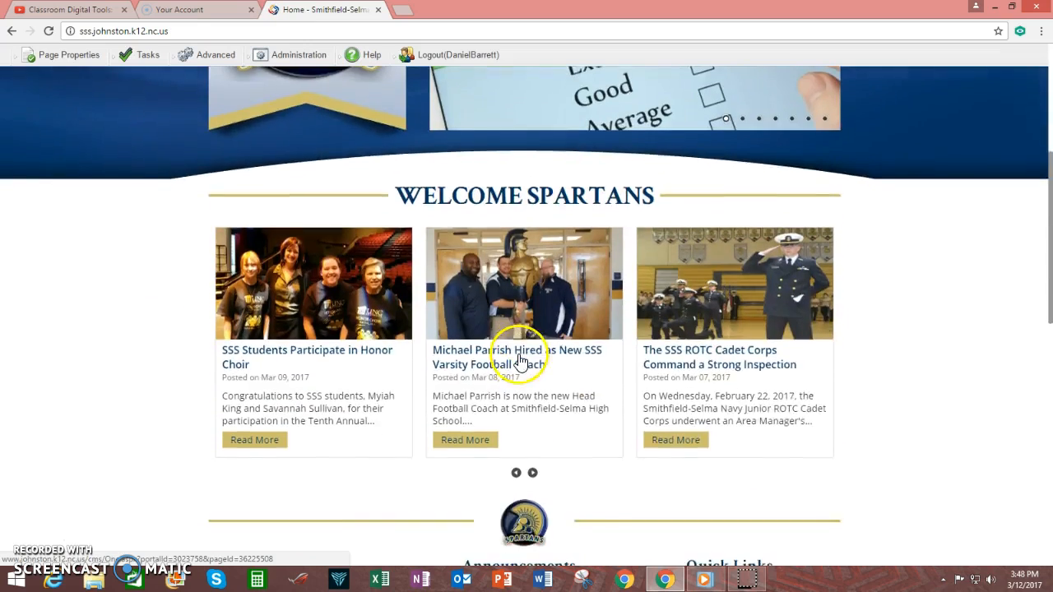
scroll(559, 342, "up", 1)
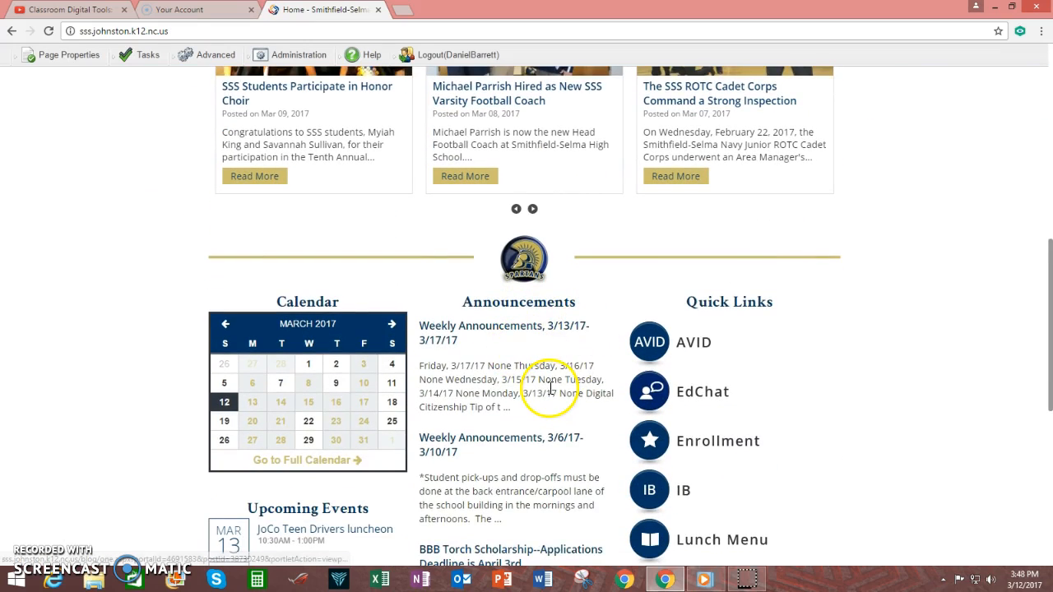
scroll(543, 395, "down", 1)
scroll(543, 403, "up", 1)
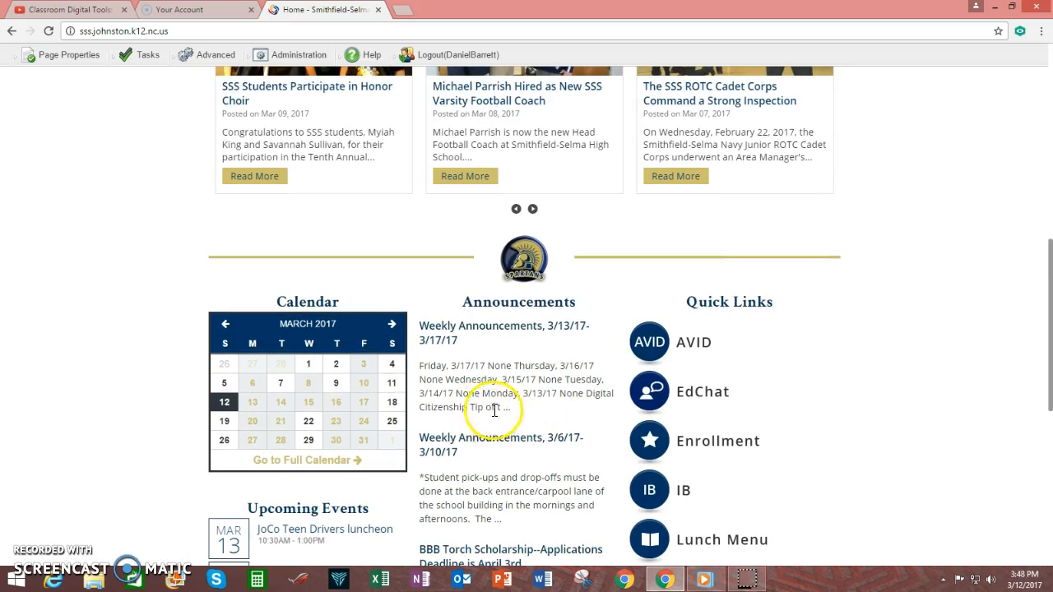
left_click(498, 335)
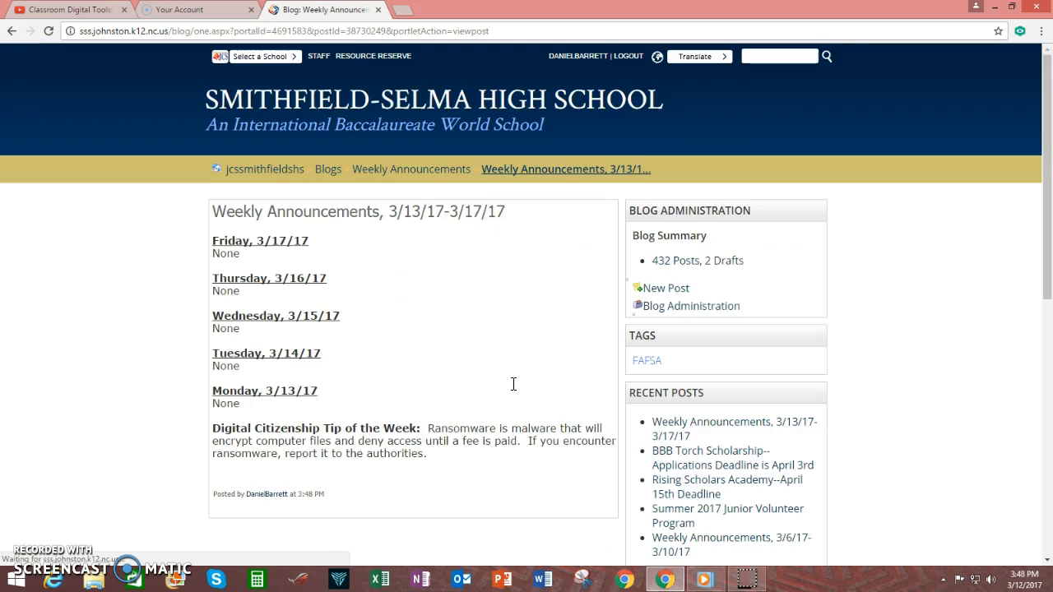
Copy the published post's title, "Weekly Announcements, 3/13/17-3/17/17"
left_click_drag(213, 211, 465, 210)
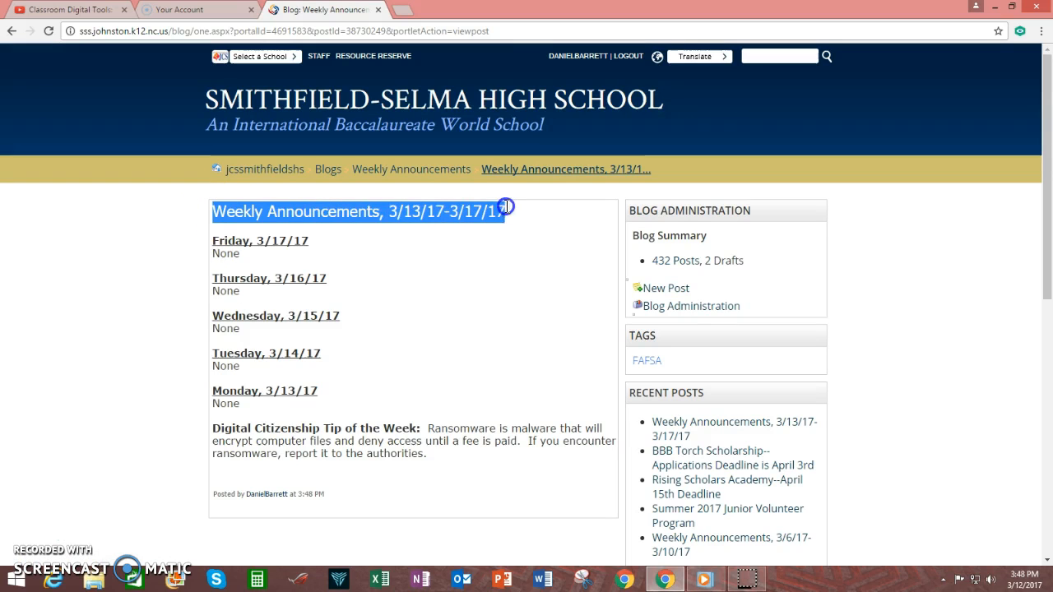
right_click(285, 205)
left_click(321, 215)
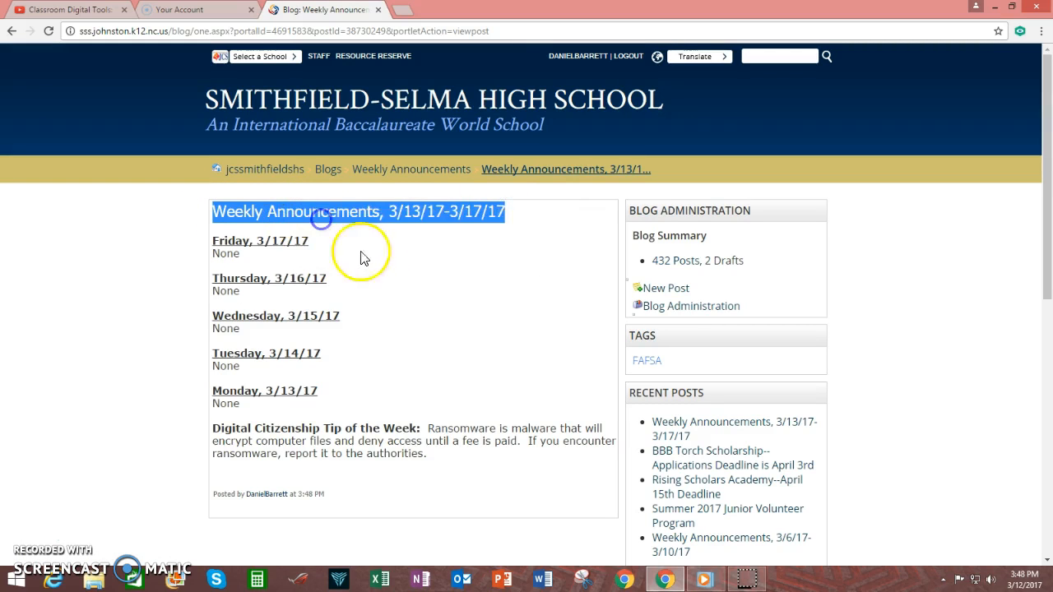
left_click(392, 269)
Open the list of posts in Blog Administration and search it for "Weekly Announcements, 3/13/17-" using the copied title
left_click(682, 306)
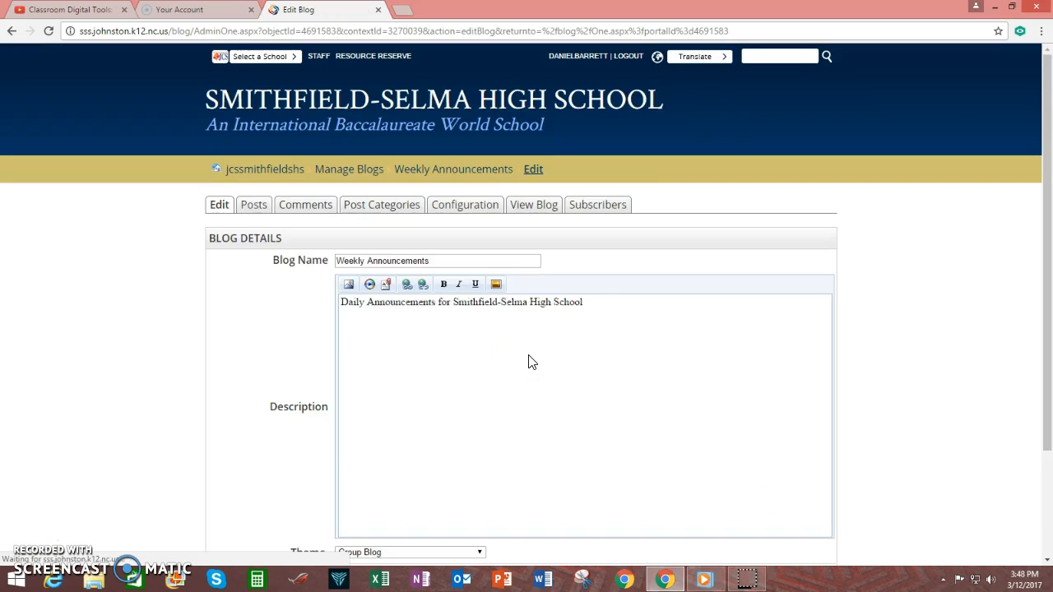
left_click(257, 212)
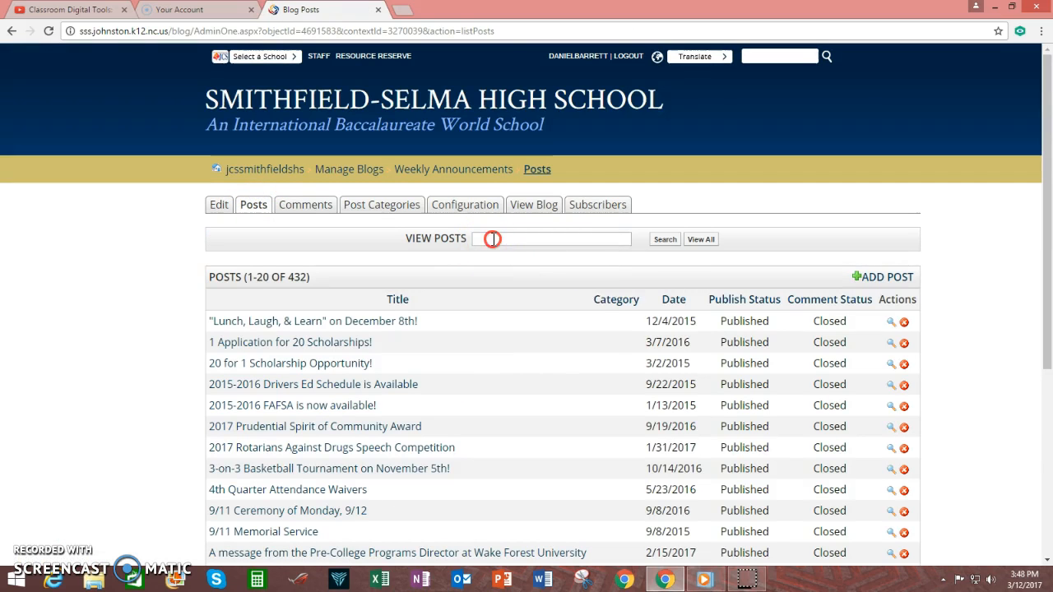
right_click(487, 238)
left_click(518, 318)
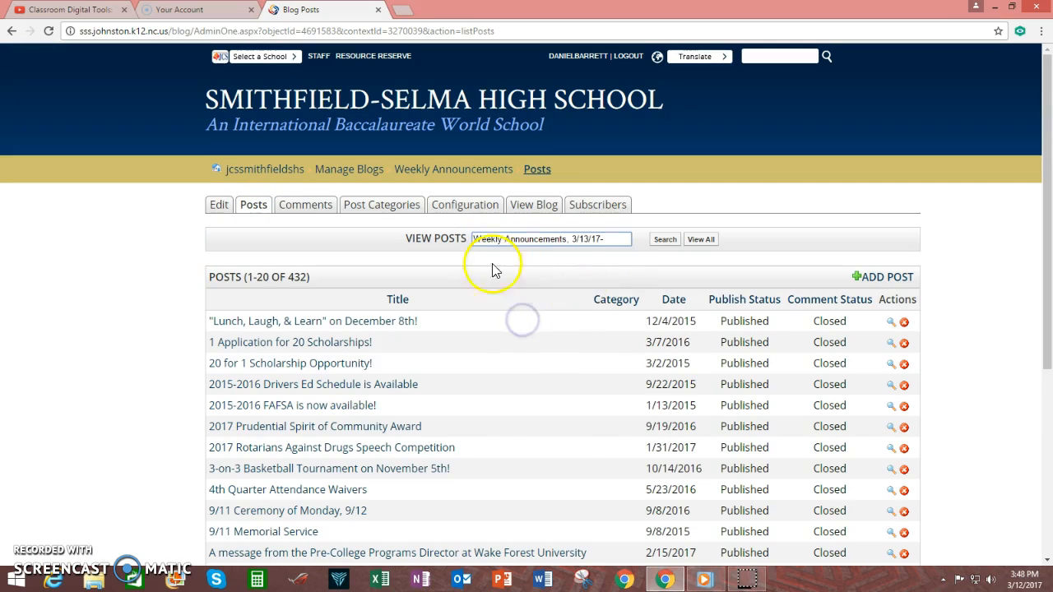
left_click(666, 240)
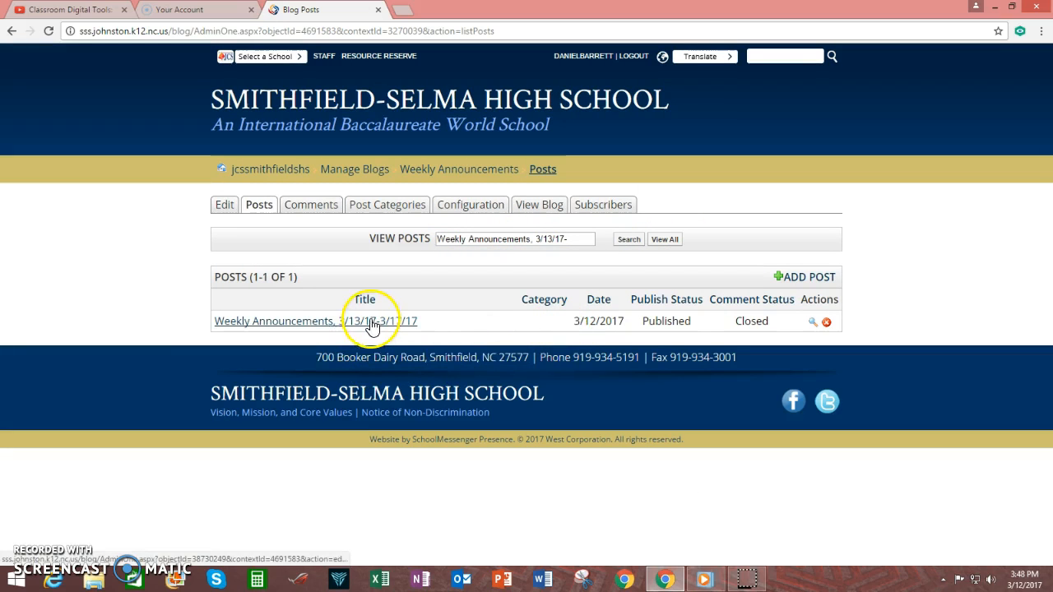
Open the Weekly Announcements, 3/13/17-3/17/17 post for editing and review the daily entries in its body
left_click(316, 322)
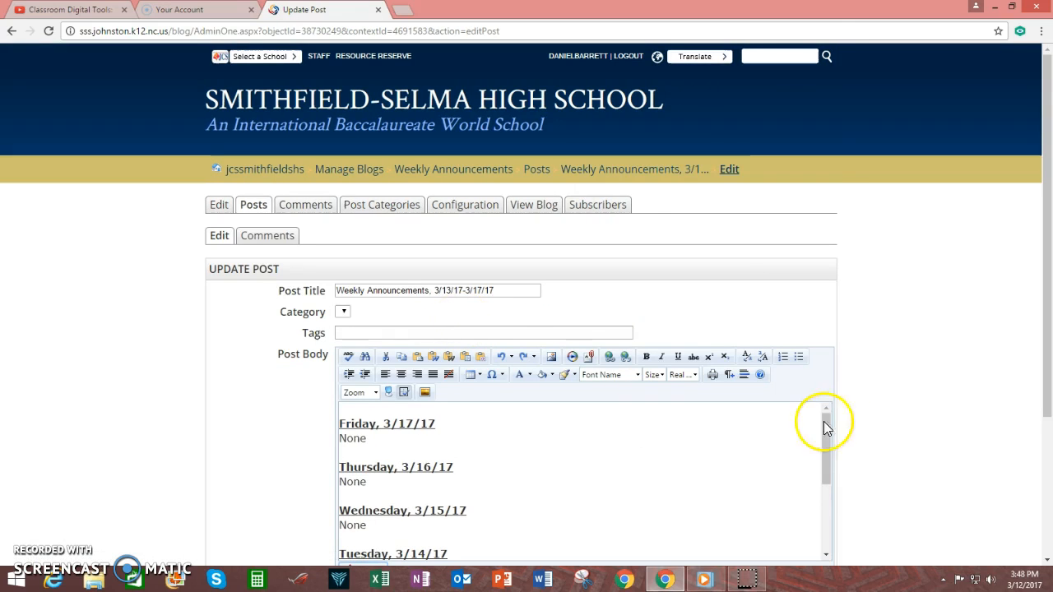
scroll(877, 406, "down", 2)
scroll(522, 317, "down", 3)
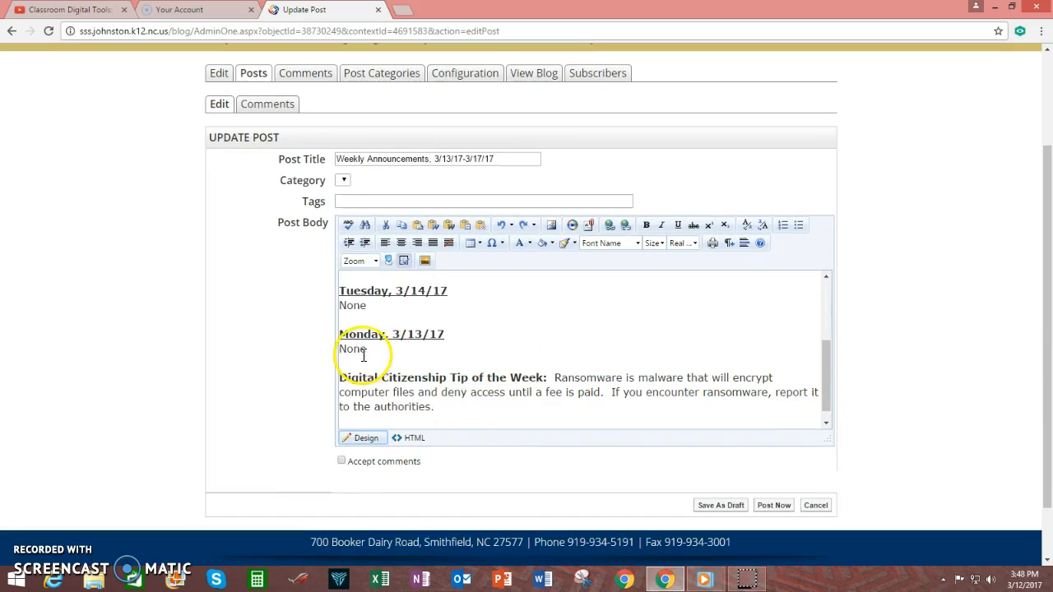
scroll(510, 333, "up", 5)
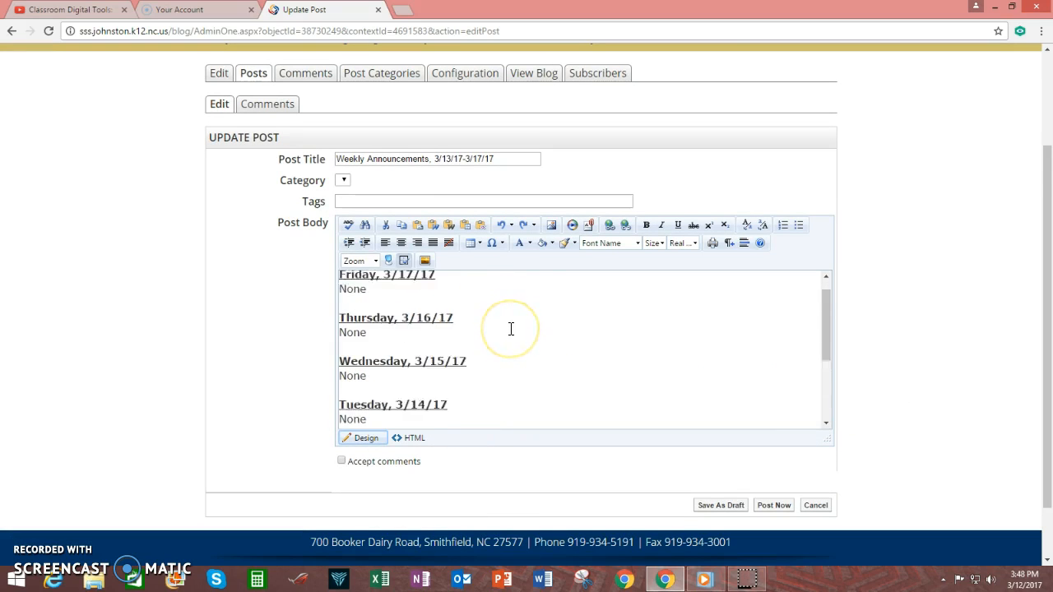
Insert blank lines above the Friday, 3/17/17 entry in the post body to make room for new text
scroll(511, 338, "up", 1)
left_click(358, 346)
key("Return")
key("Return")
key("Up")
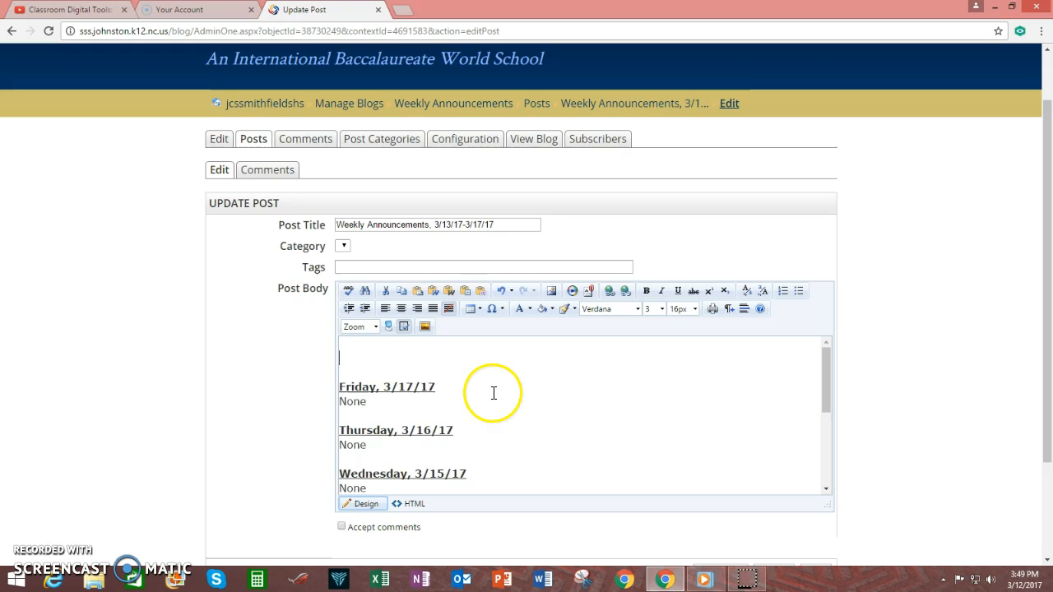
Open a new incognito window and search the web for "smithfield-selma high school"
left_click(401, 10)
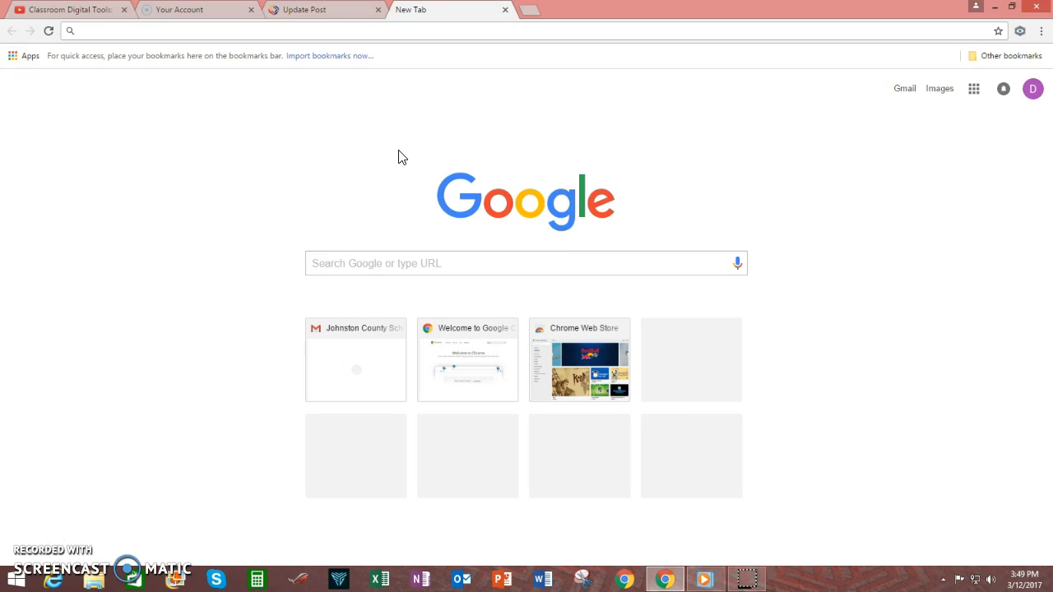
key("ctrl+shift+n")
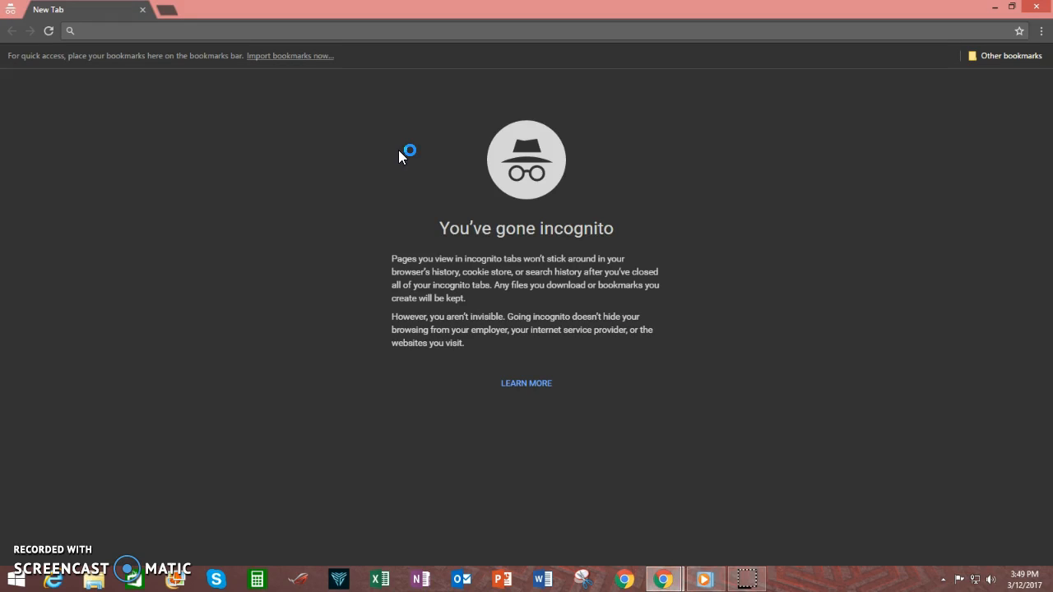
left_click(275, 29)
type("smith")
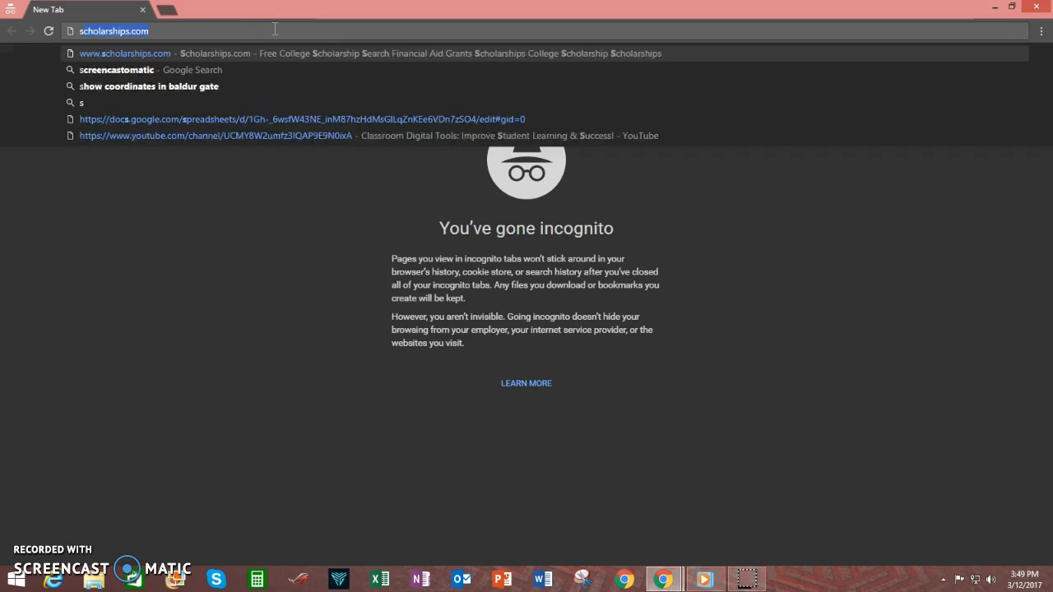
type("fie")
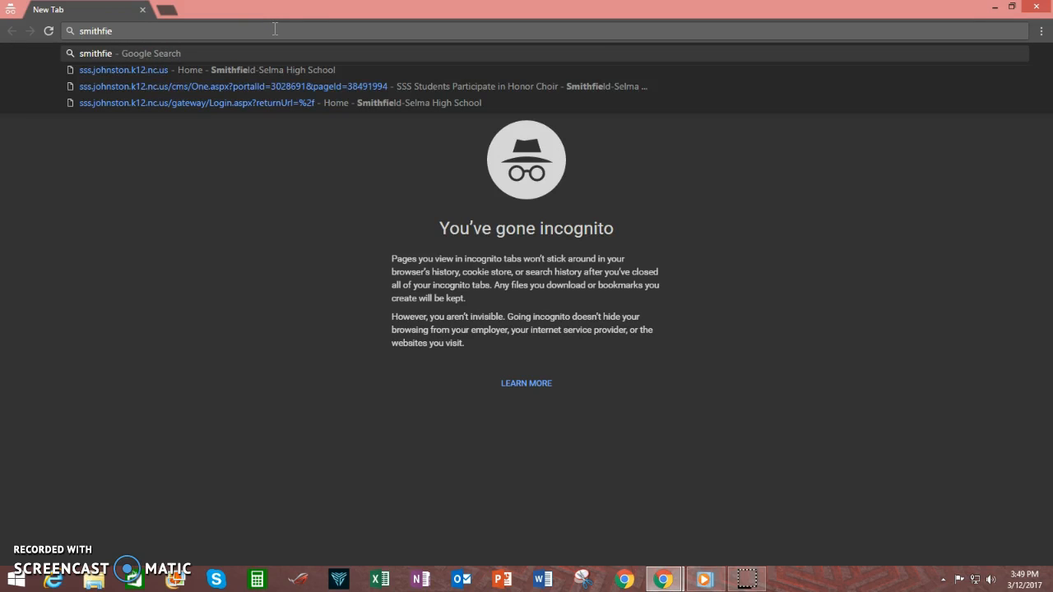
type("ld-selma ")
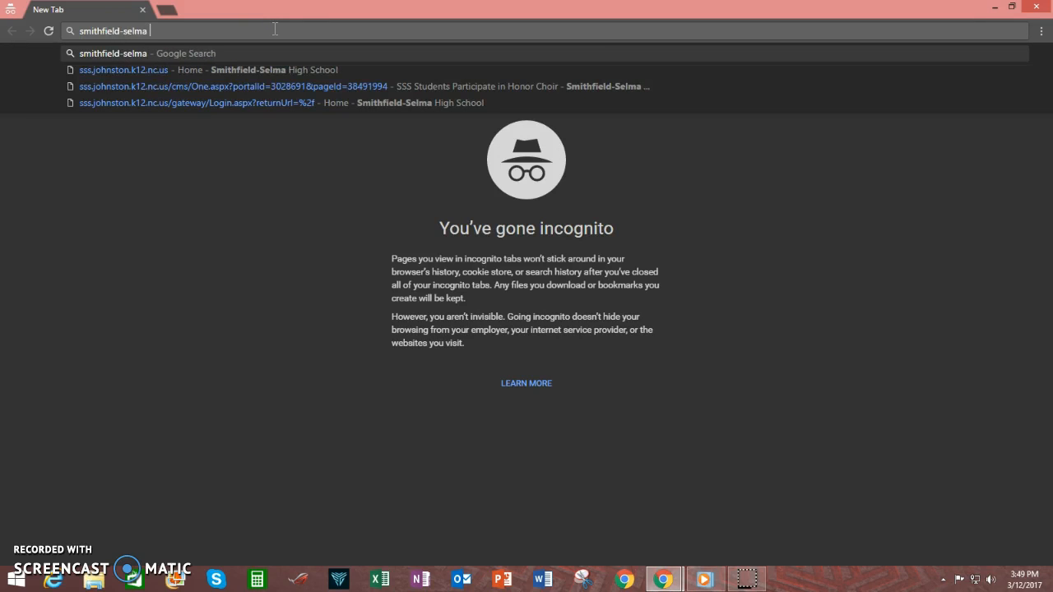
type("high schoo")
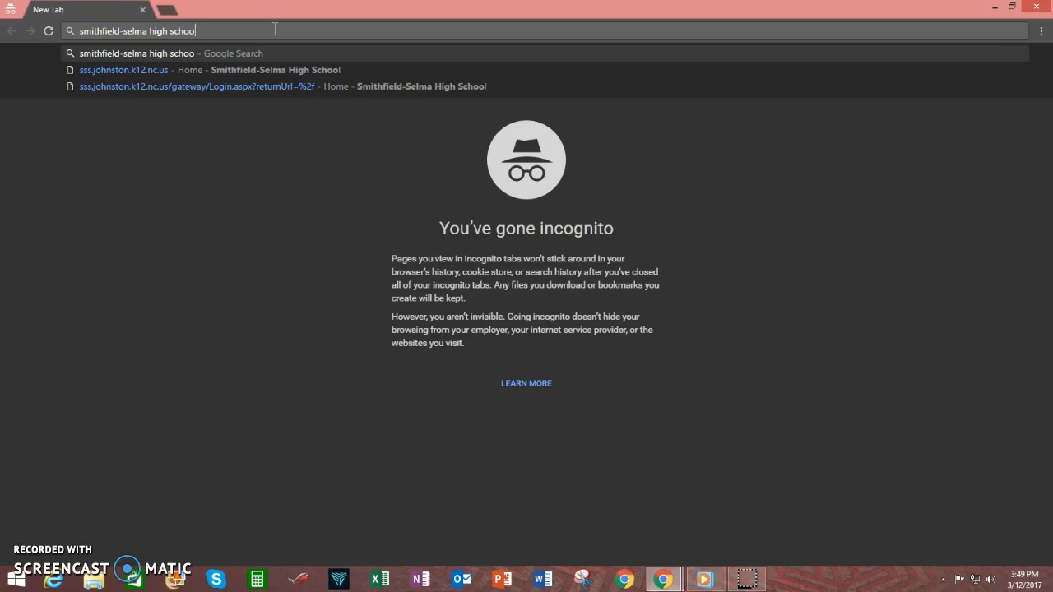
type("l")
key("Return")
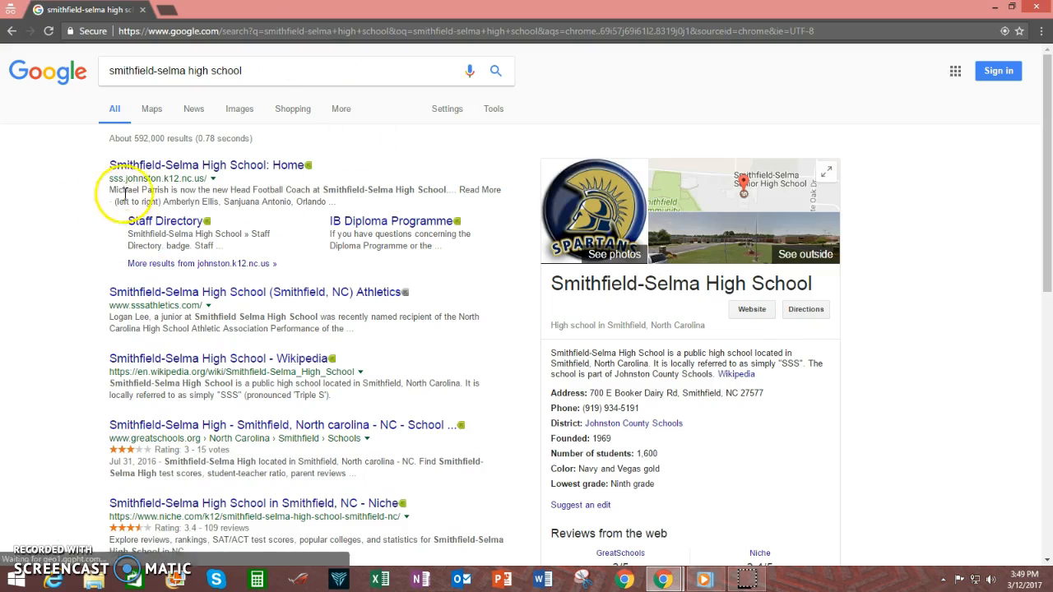
Go to the school's home page from the search results and open the Weekly Announcements, 3/6/17-3/10/17 post under Announcements
left_click(171, 169)
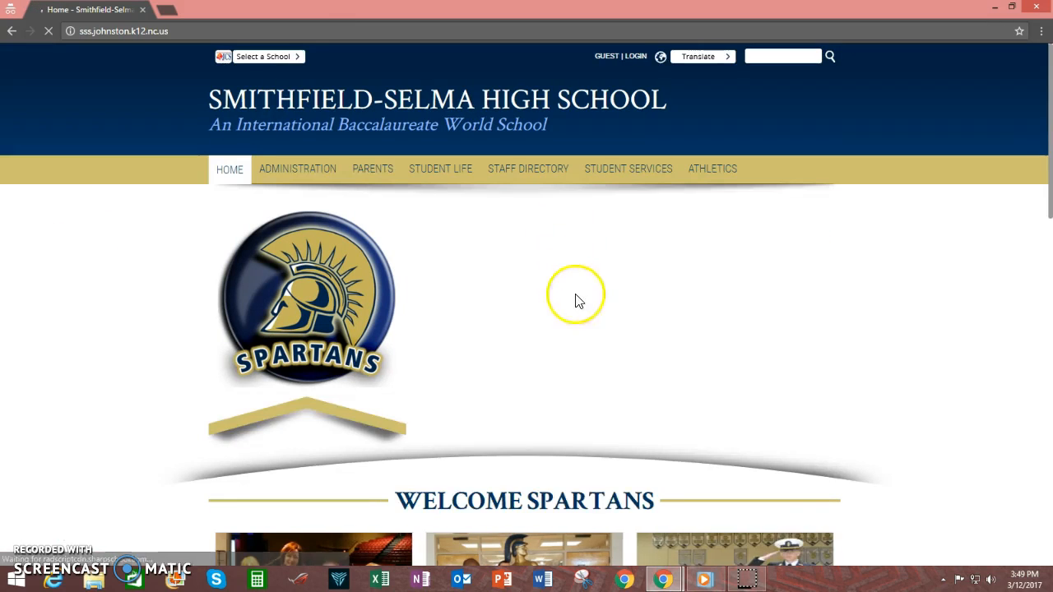
scroll(576, 301, "down", 9)
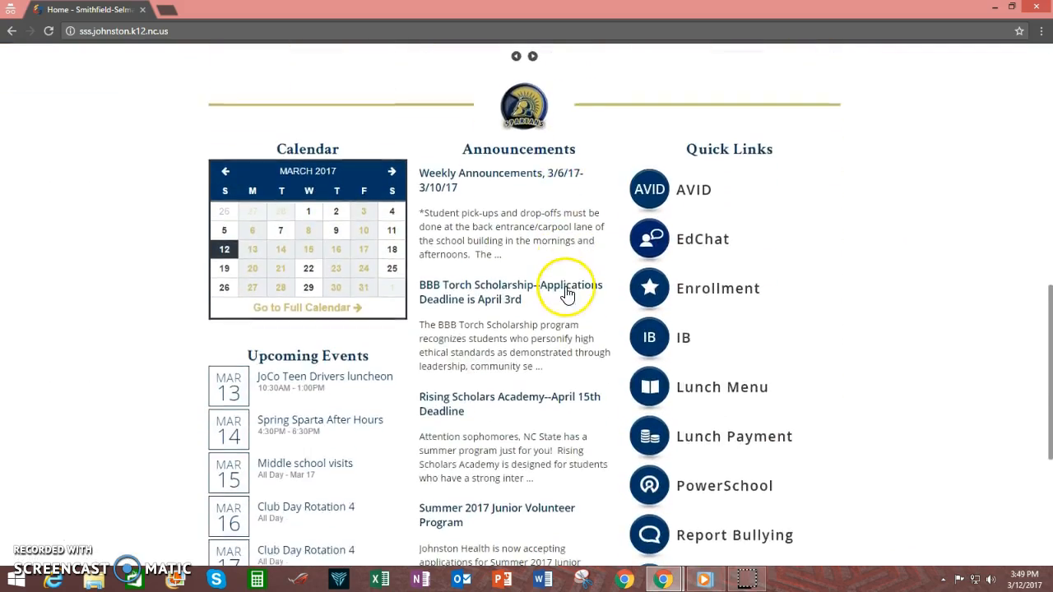
scroll(567, 284, "down", 3)
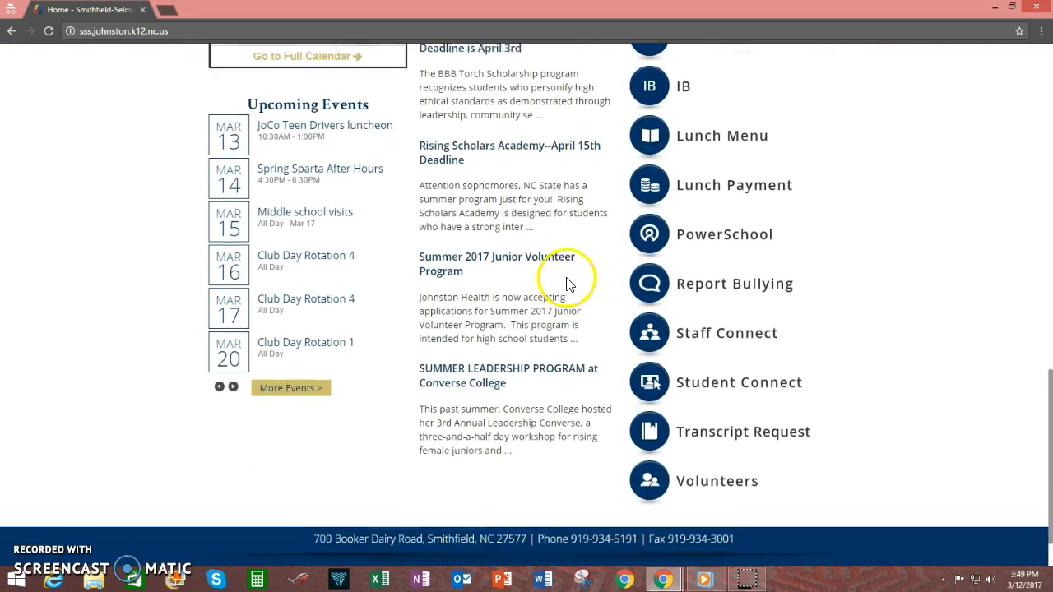
scroll(565, 286, "up", 2)
scroll(576, 284, "up", 1)
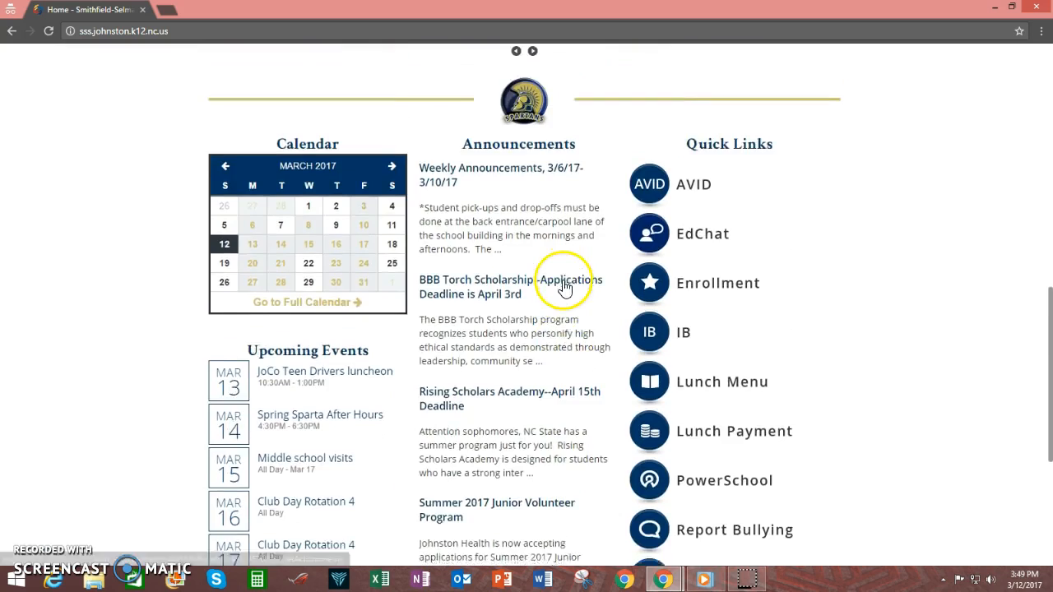
scroll(559, 320, "down", 2)
scroll(520, 288, "up", 4)
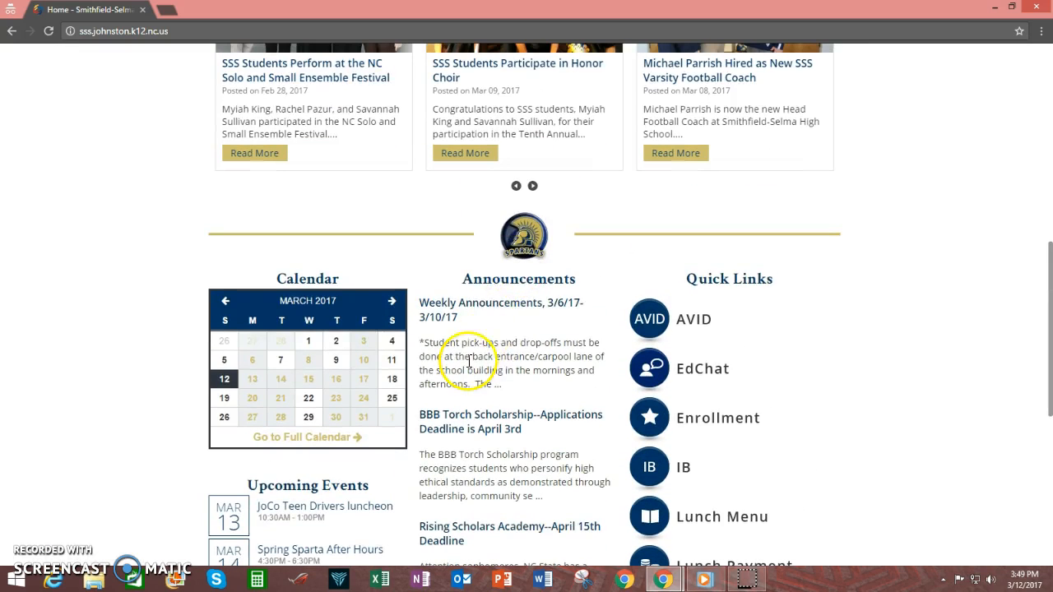
left_click(501, 304)
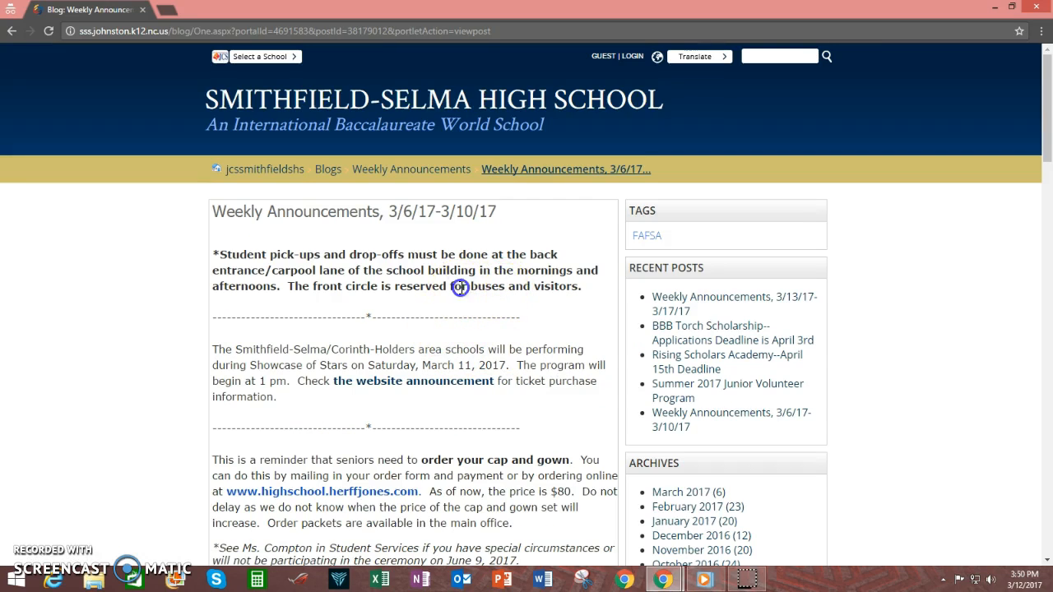
Copy the student pick-up and drop-off notice together with the dashed separator line below it
left_click_drag(215, 252, 525, 317)
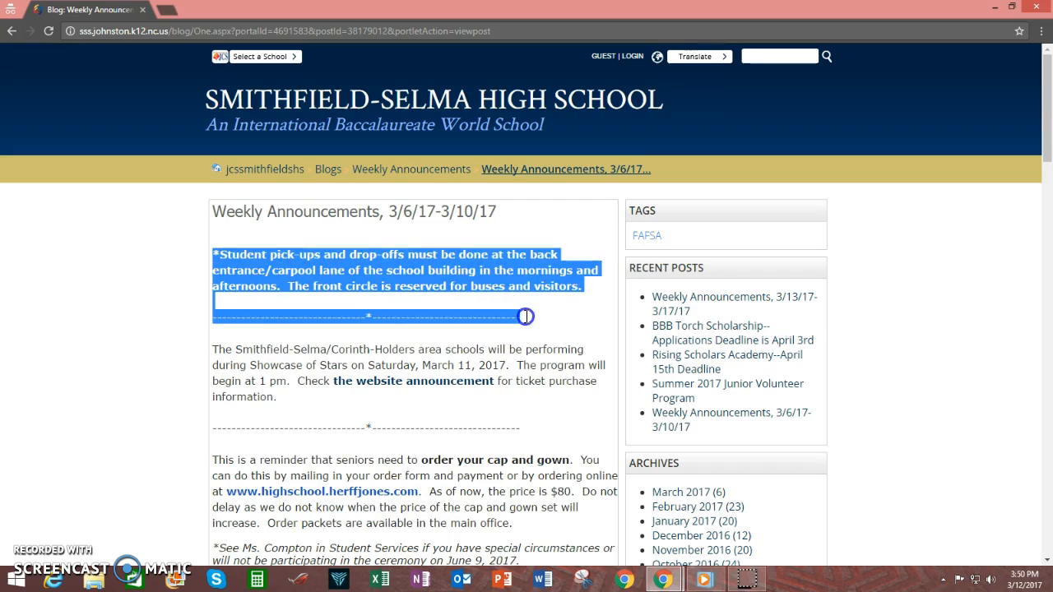
right_click(423, 266)
left_click(453, 280)
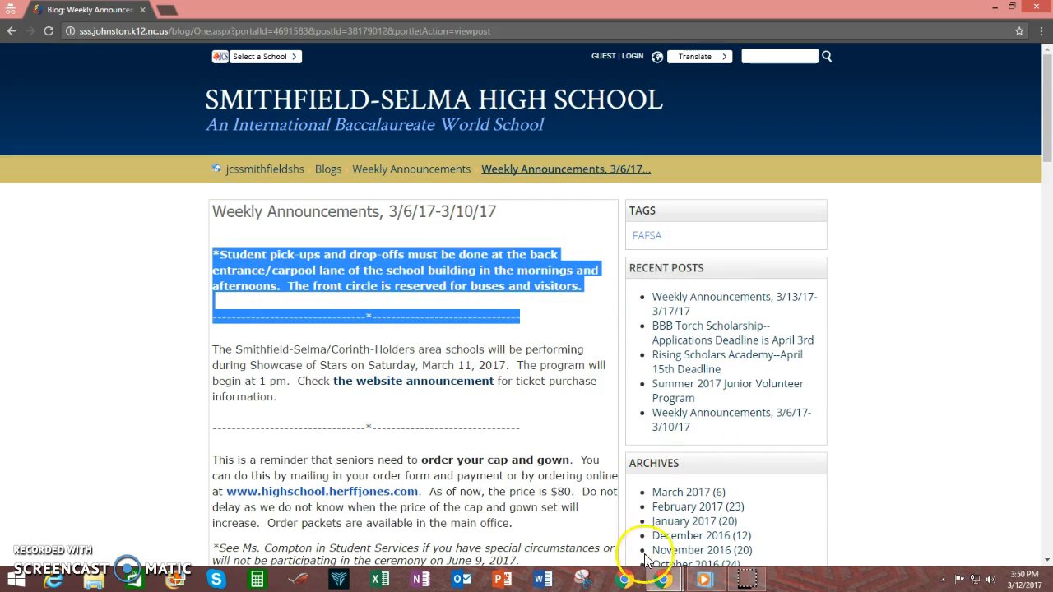
Return to the Update Post page and paste the copied notice and separator above the Friday, 3/17/17 entry
mouse_move(679, 576)
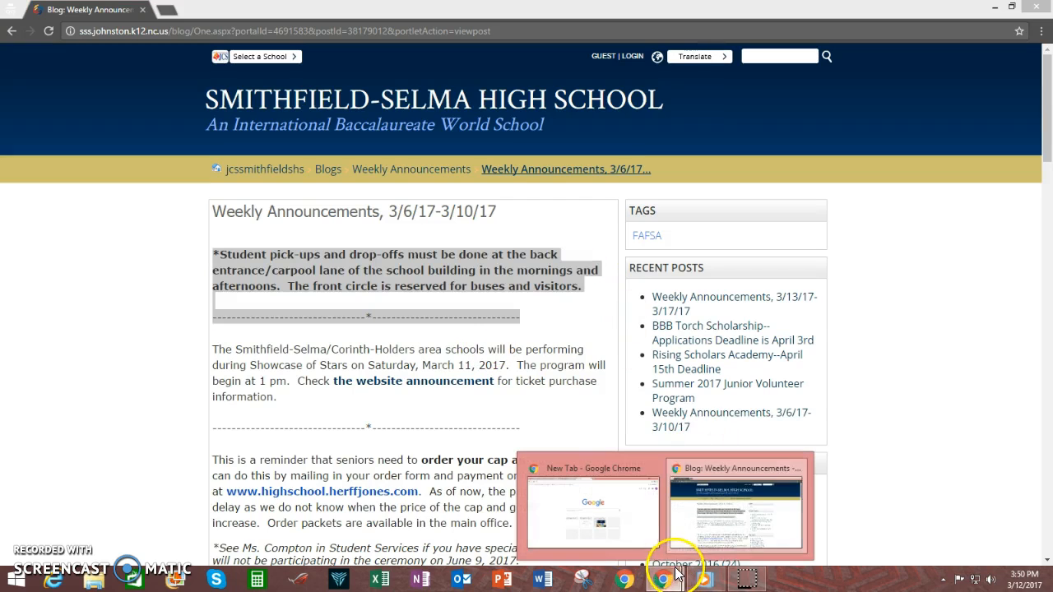
left_click(787, 514)
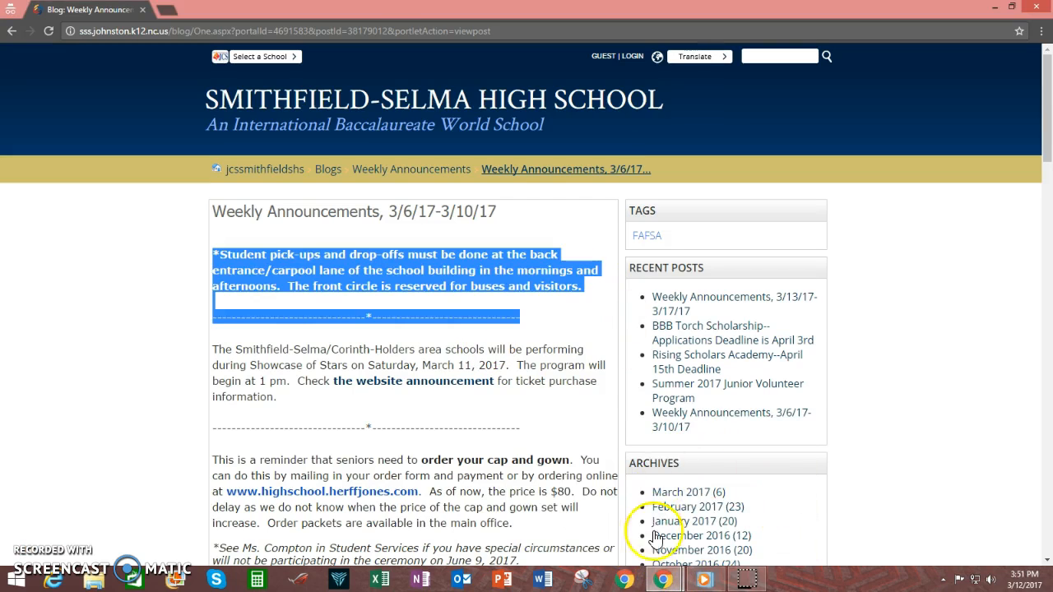
left_click(674, 577)
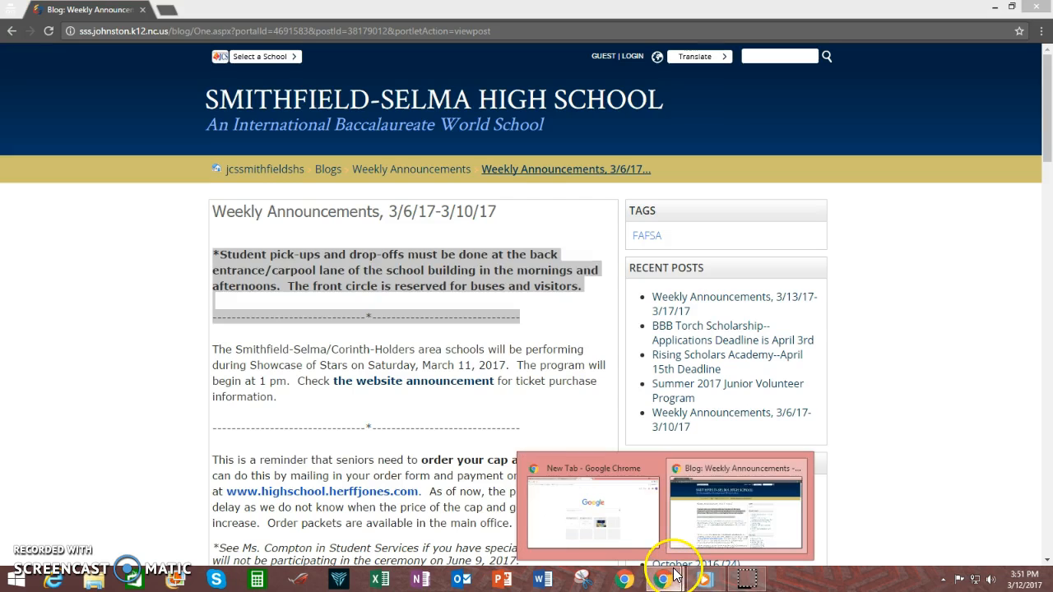
left_click(625, 522)
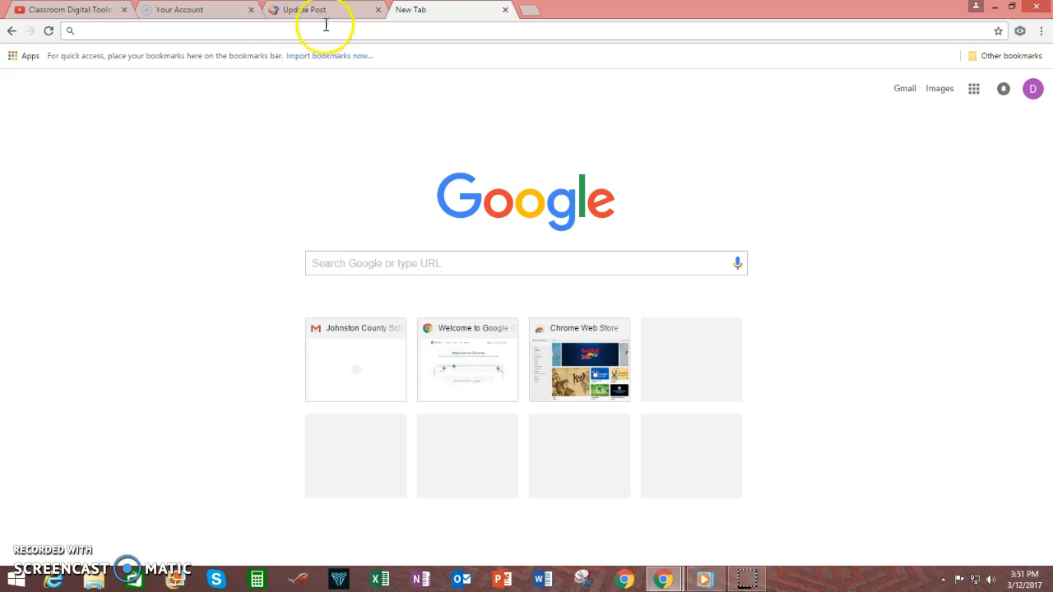
left_click(326, 11)
left_click(361, 355)
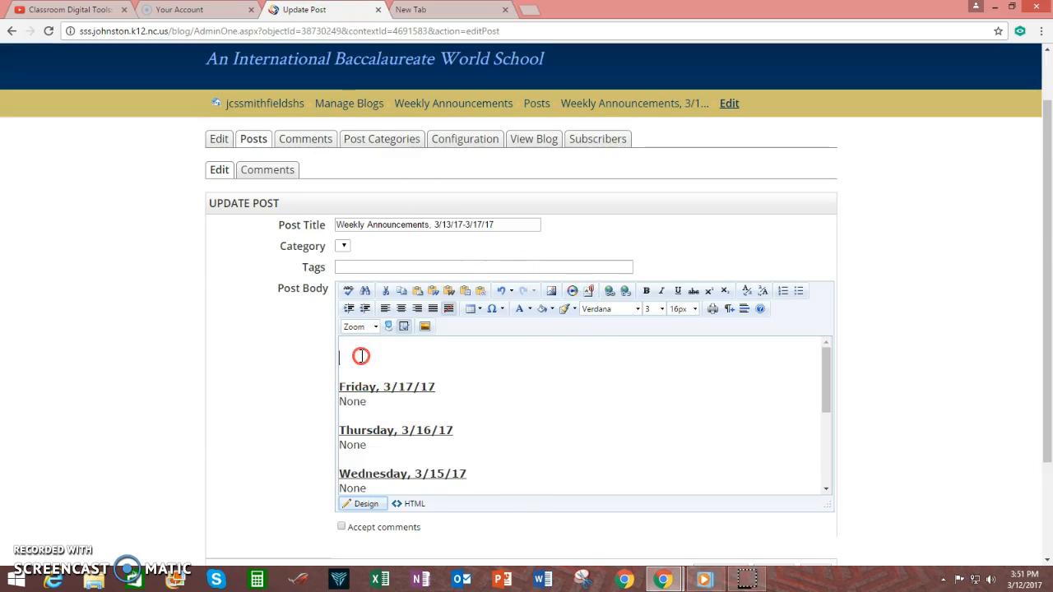
right_click(362, 355)
left_click(397, 434)
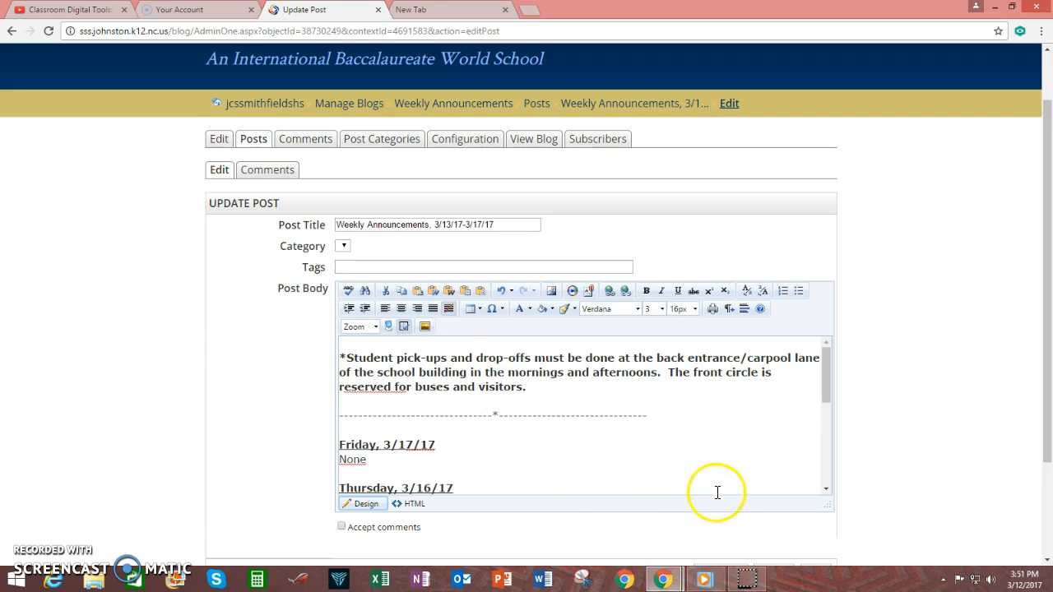
left_click(493, 415)
type("*")
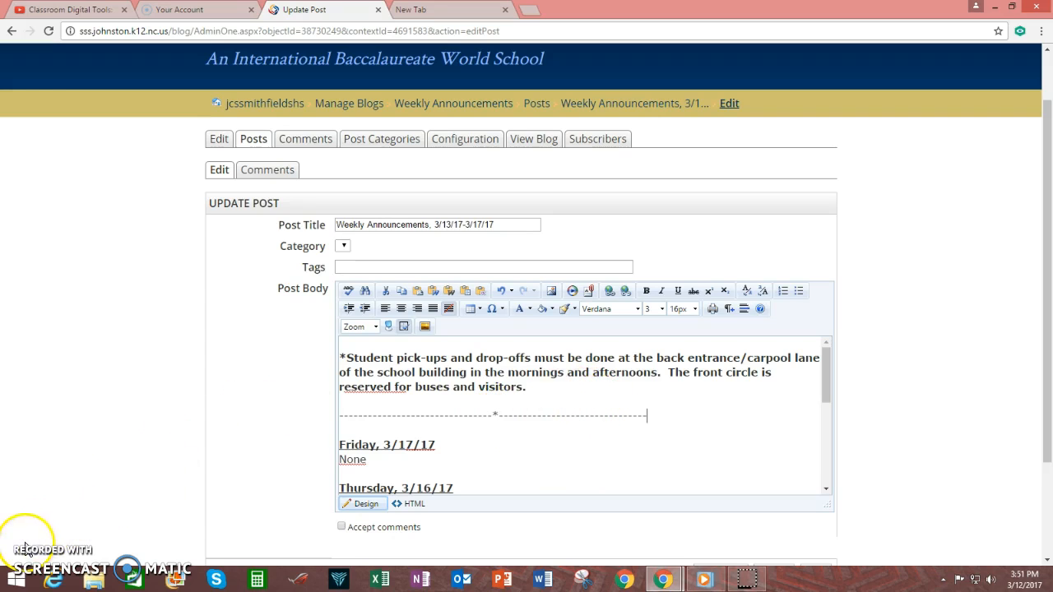
left_click(696, 428)
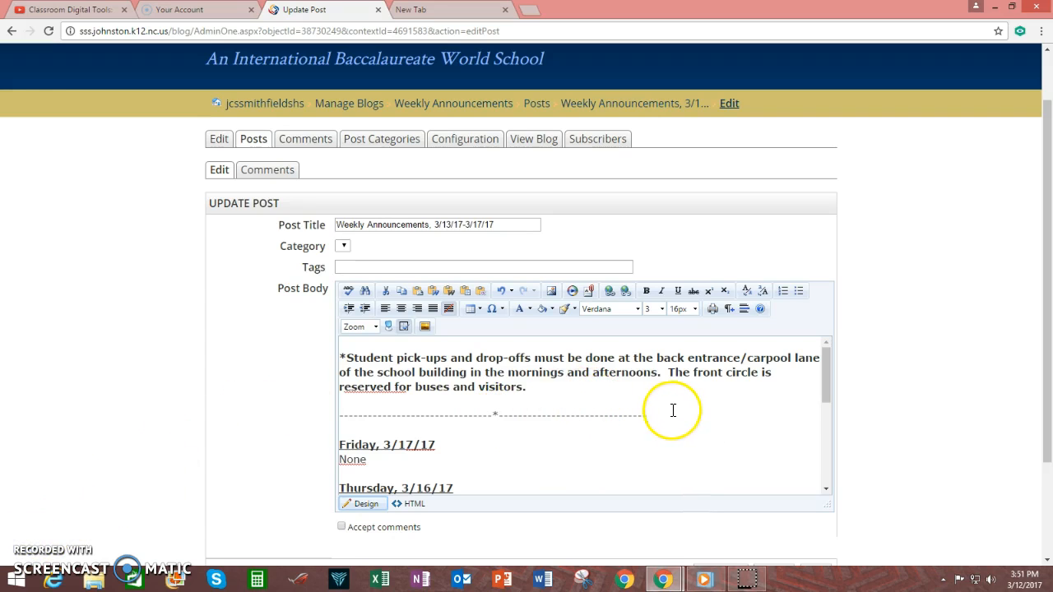
scroll(673, 410, "down", 1)
scroll(724, 403, "up", 1)
scroll(929, 366, "down", 1)
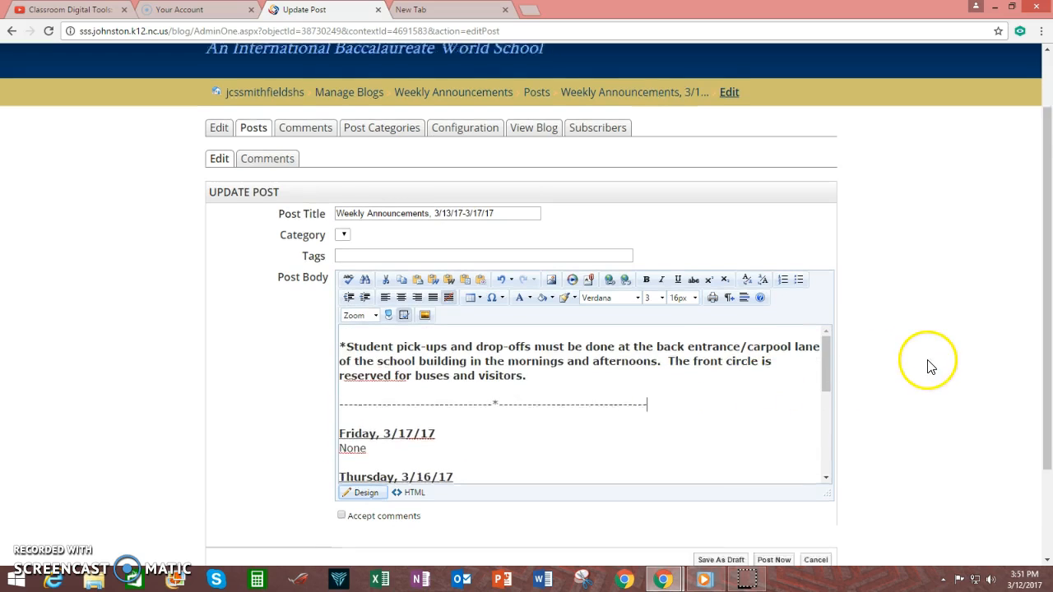
scroll(929, 366, "down", 1)
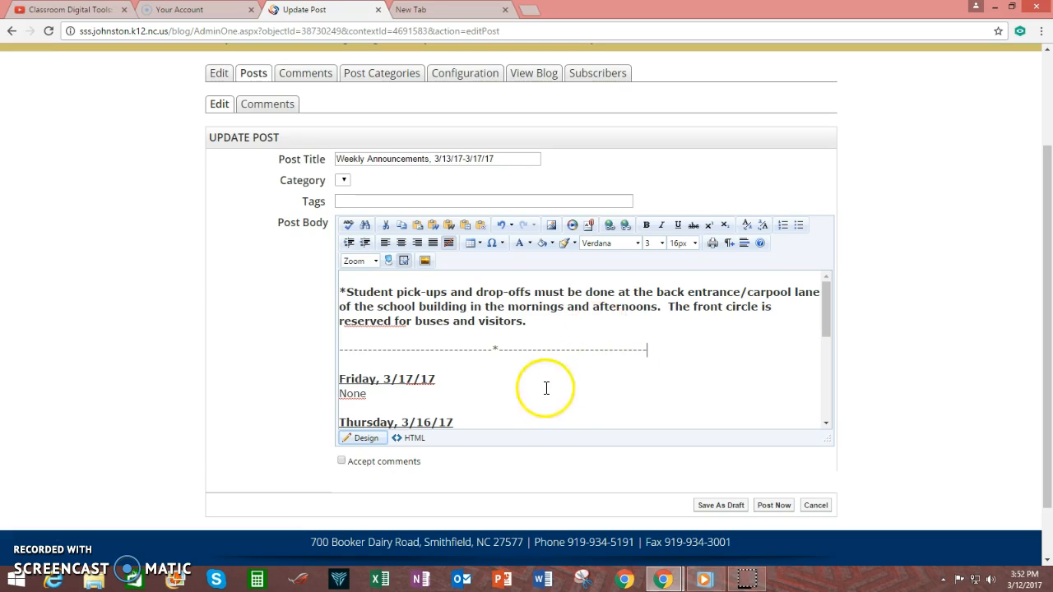
Insert blank space between the Monday, 3/13/17 entry and the Digital Citizenship Tip of the Week
scroll(508, 374, "down", 3)
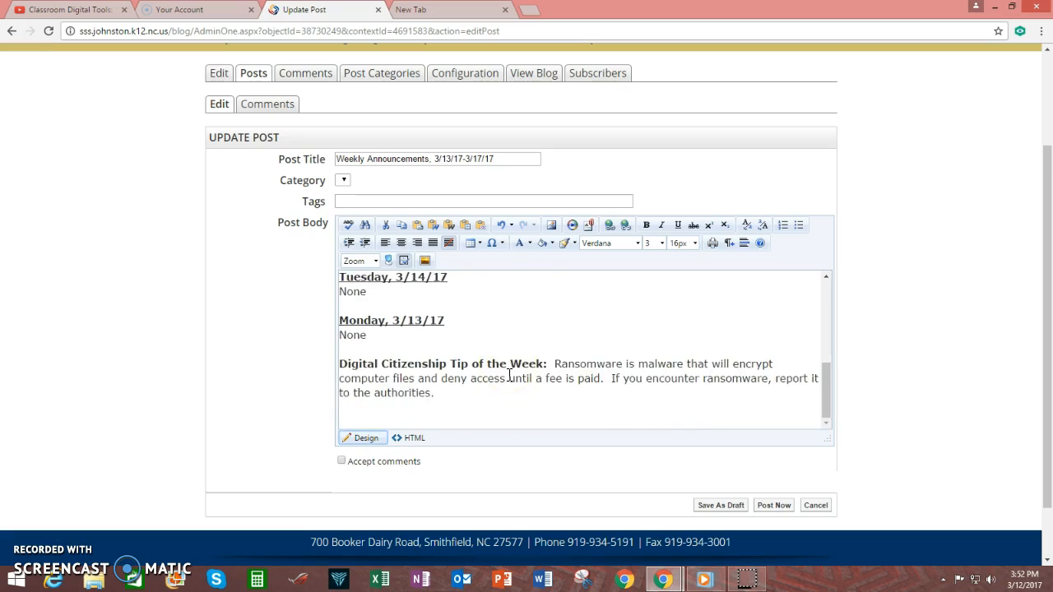
scroll(508, 375, "up", 1)
left_click(395, 401)
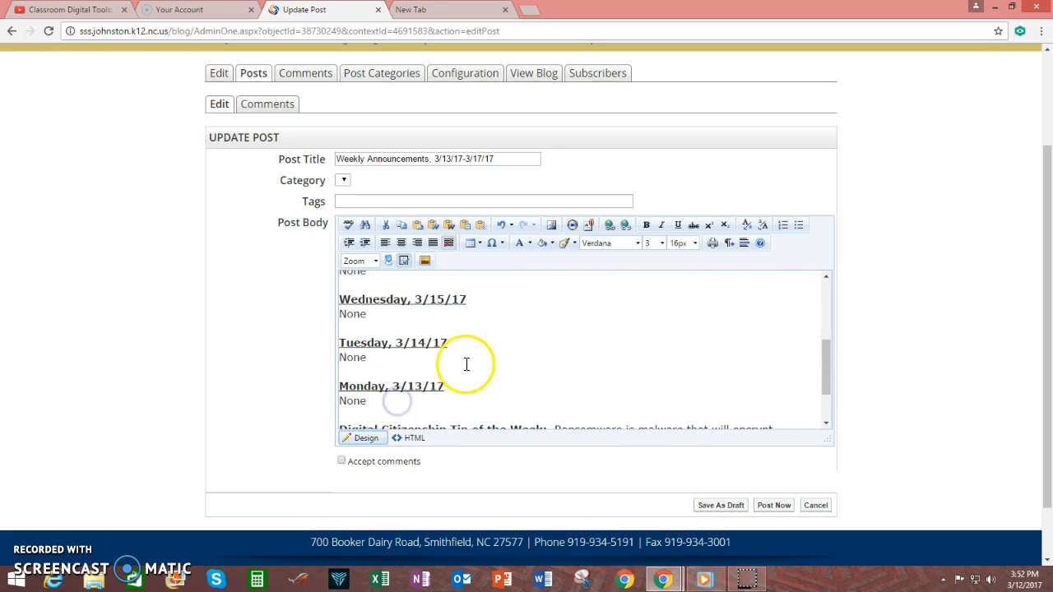
key("Return")
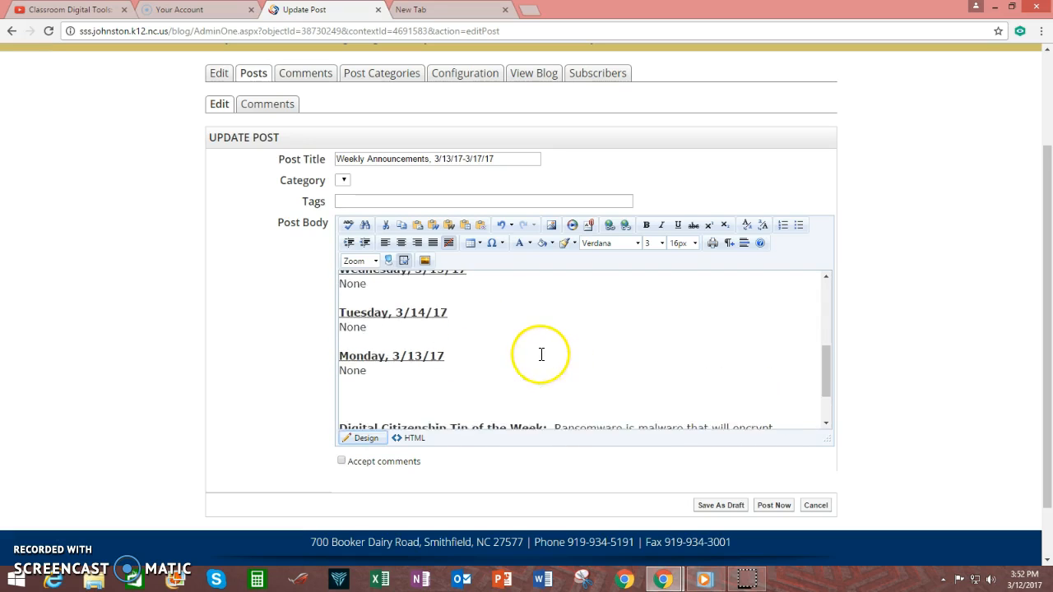
Open the Image Manager for the post body and select Basketball free image.jpg from the account holder's named folder under Image
left_click(552, 225)
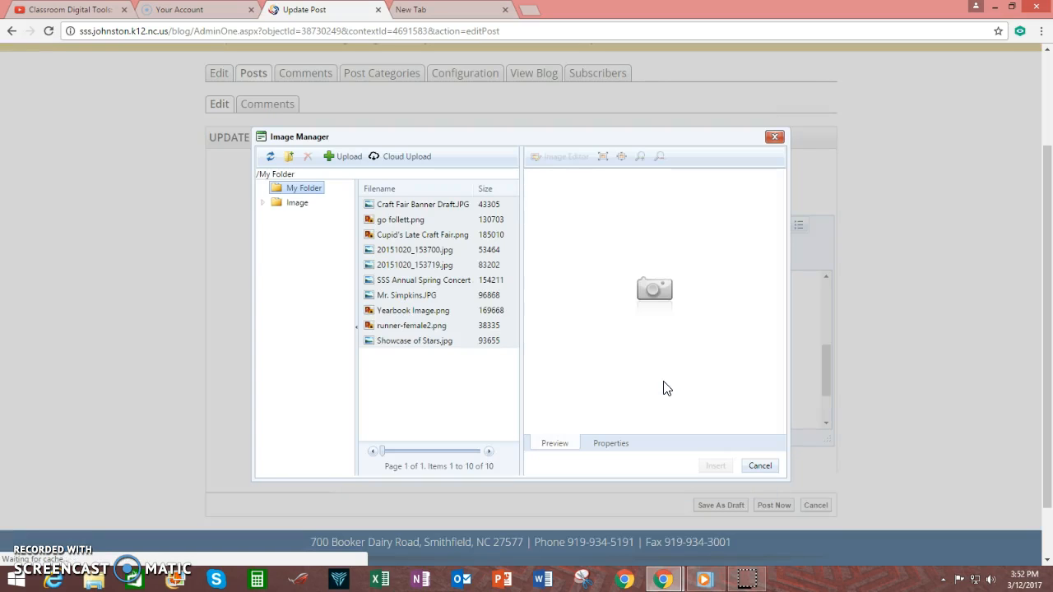
left_click(298, 205)
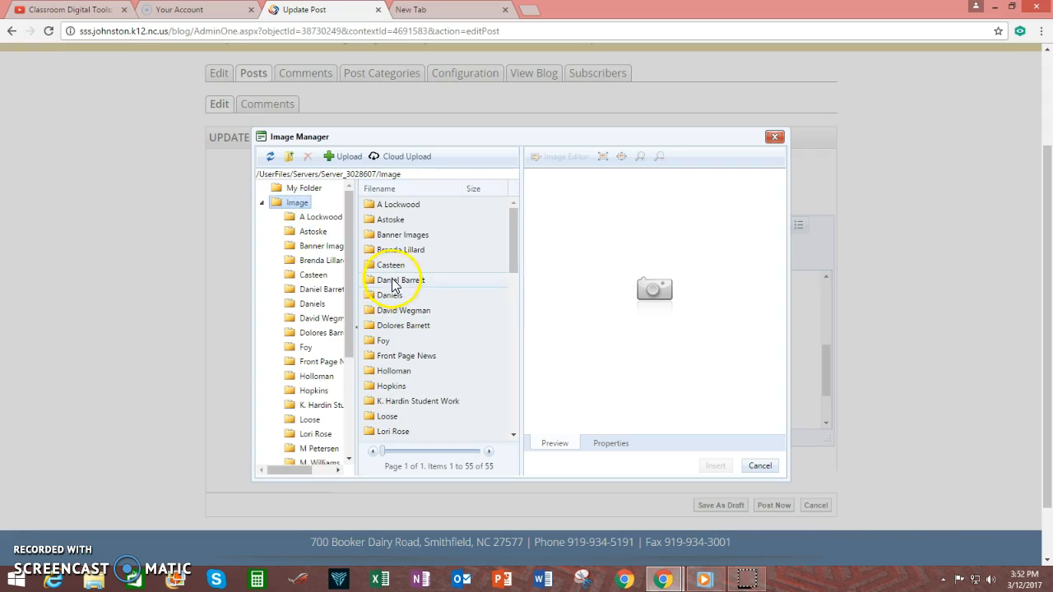
double_click(391, 282)
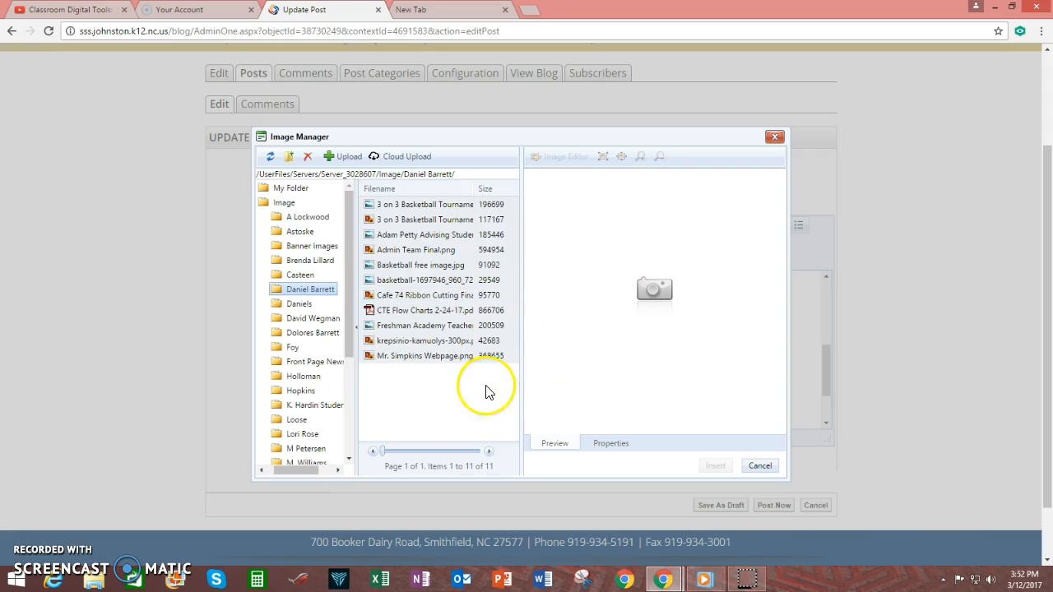
left_click(418, 272)
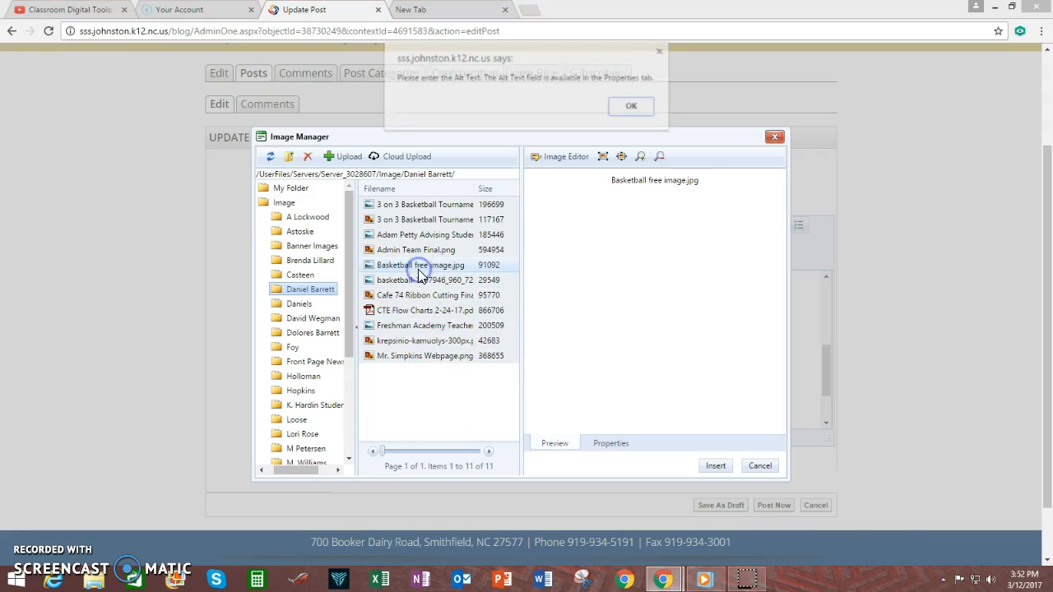
left_click(630, 105)
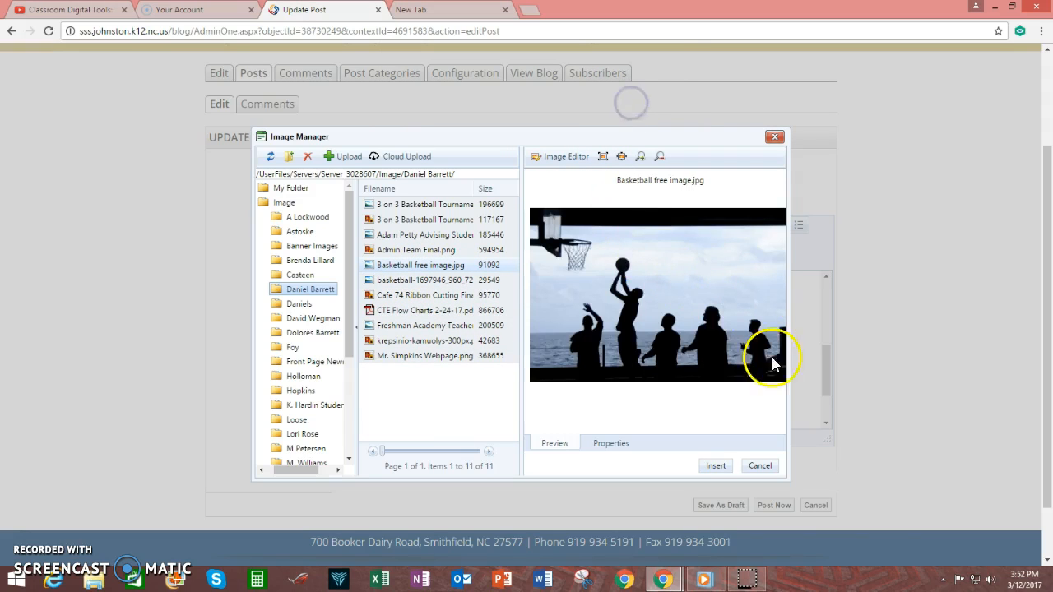
Set the image's alt text to "Picture of people playing basketball" and insert it into the post
left_click(618, 445)
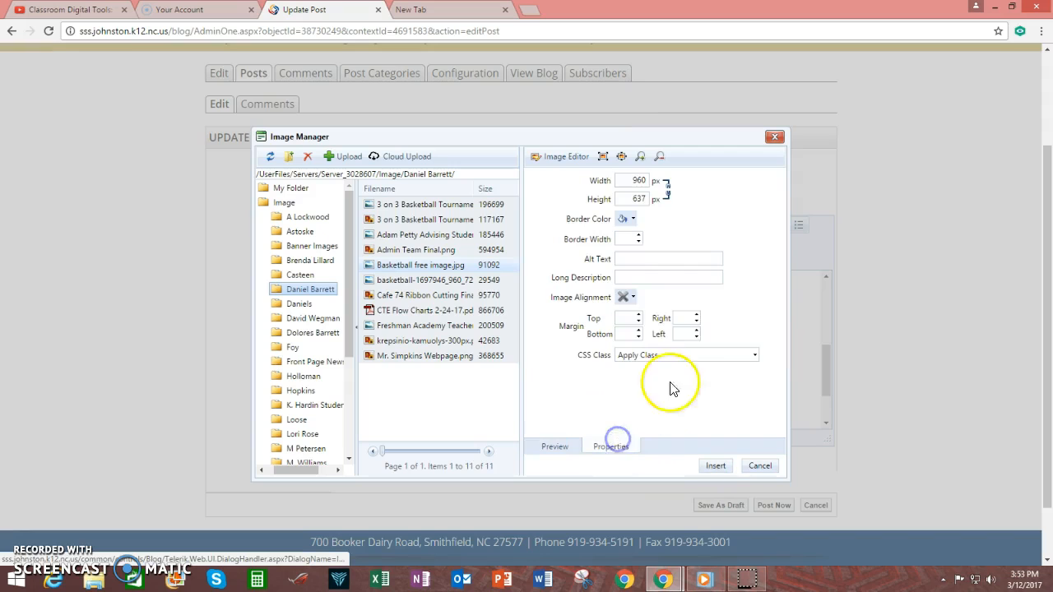
left_click(624, 258)
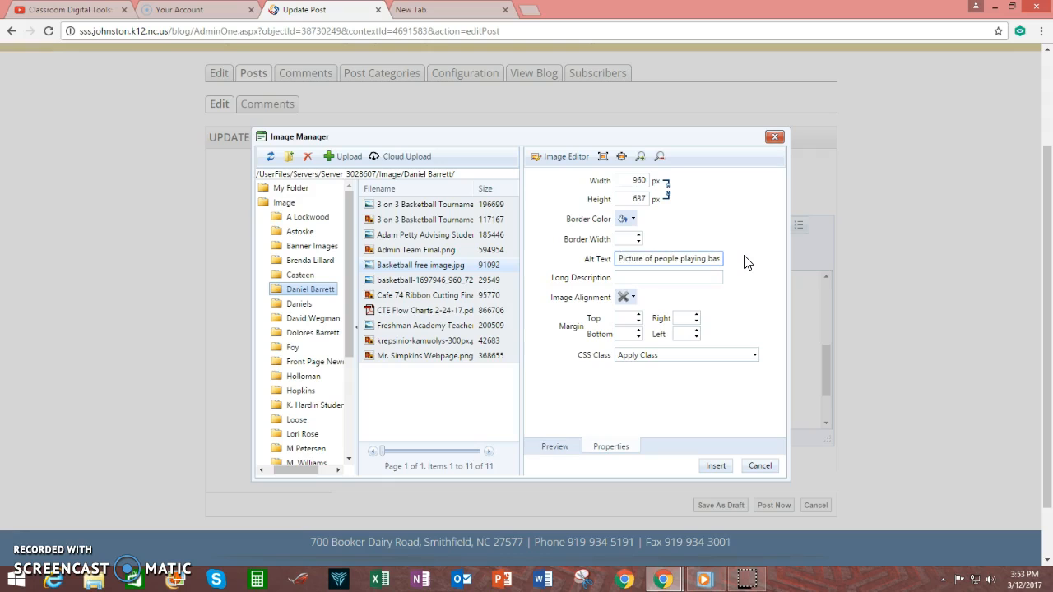
left_click(716, 464)
Shrink the basketball image to fit within the post body and shift it toward the middle by adding space in front of it
left_click_drag(823, 326, 806, 346)
left_click(682, 362)
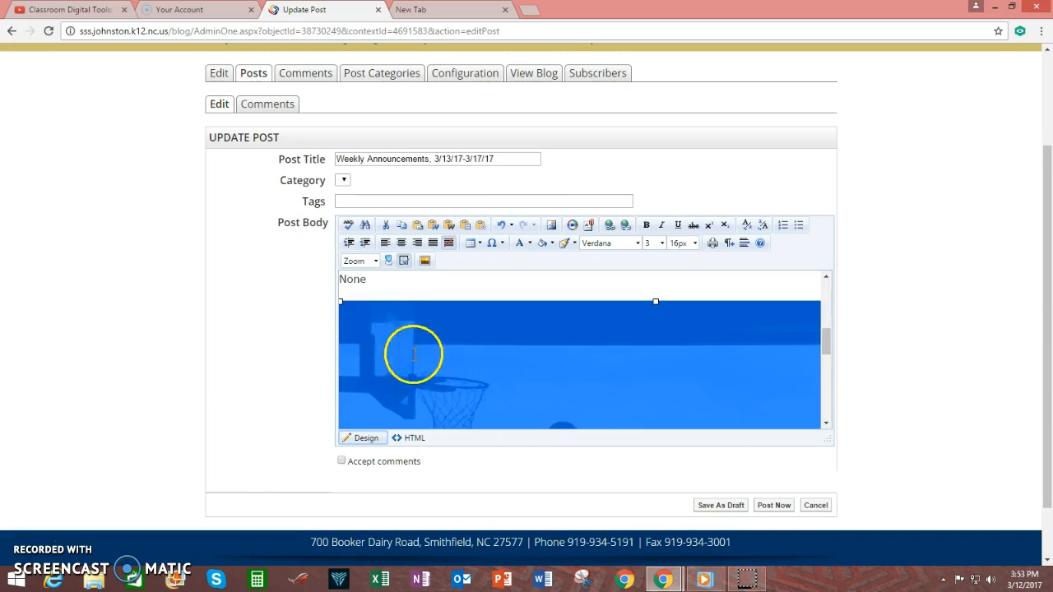
left_click_drag(343, 301, 641, 414)
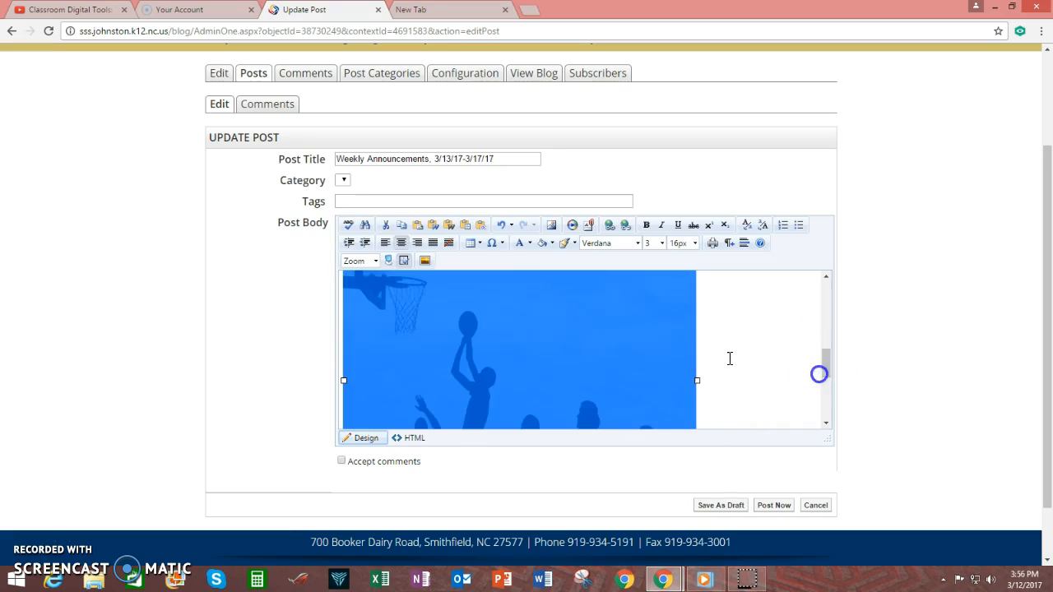
mouse_move(827, 357)
left_mouse_down()
mouse_move(822, 301)
mouse_move(823, 355)
left_mouse_up()
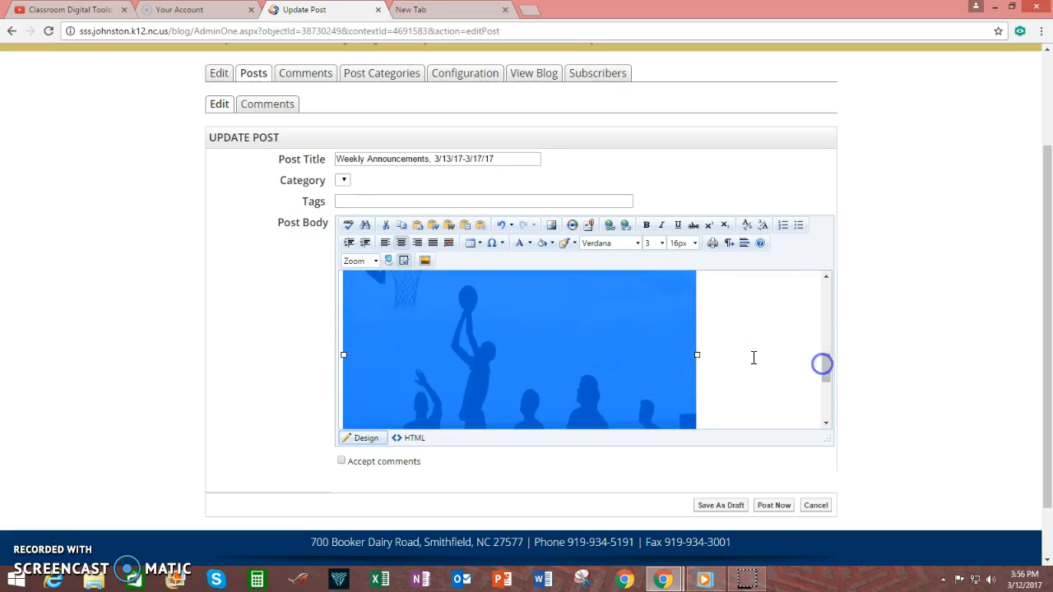
left_click(340, 345)
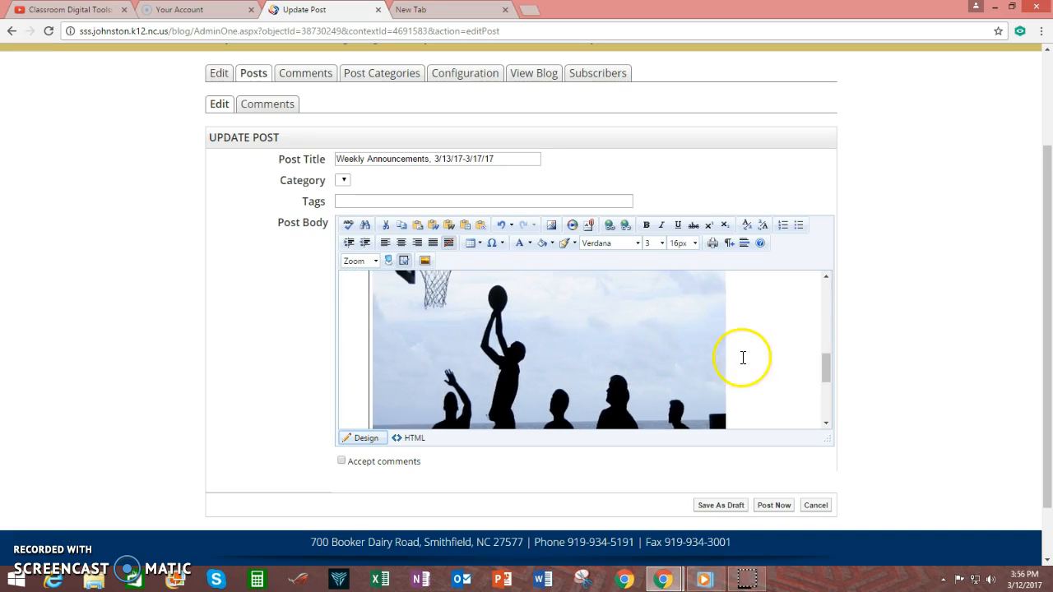
left_click(776, 359)
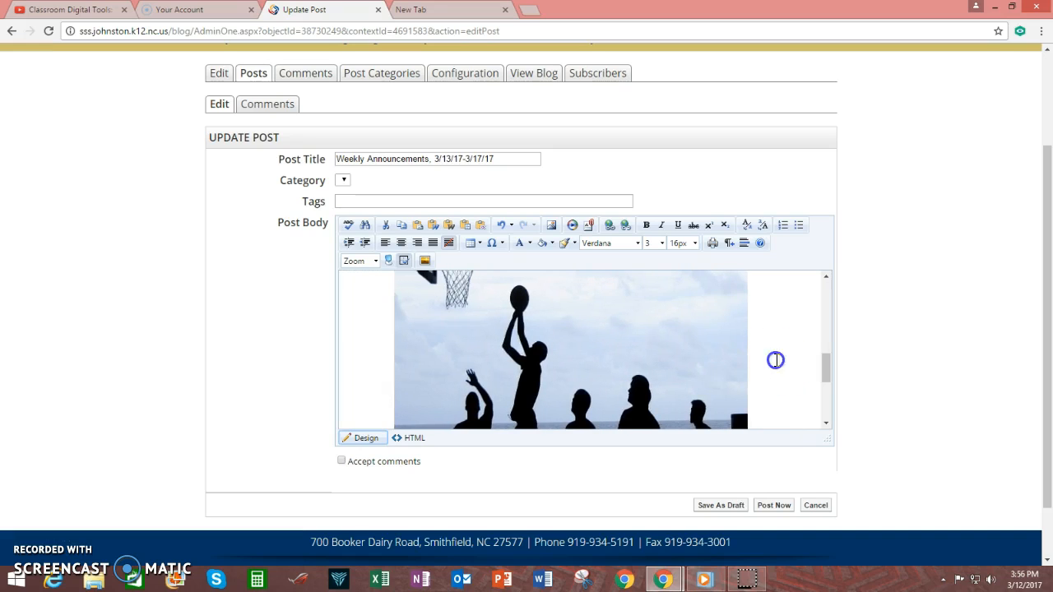
Try left and right alignment on the basketball image, and return it to centred alignment
left_click(611, 351)
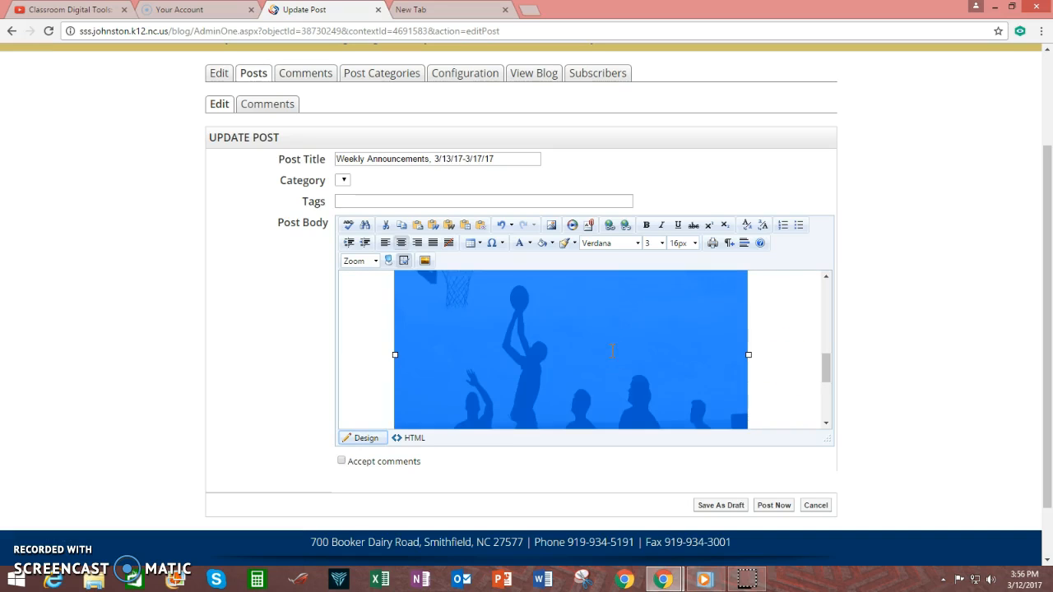
left_click(386, 243)
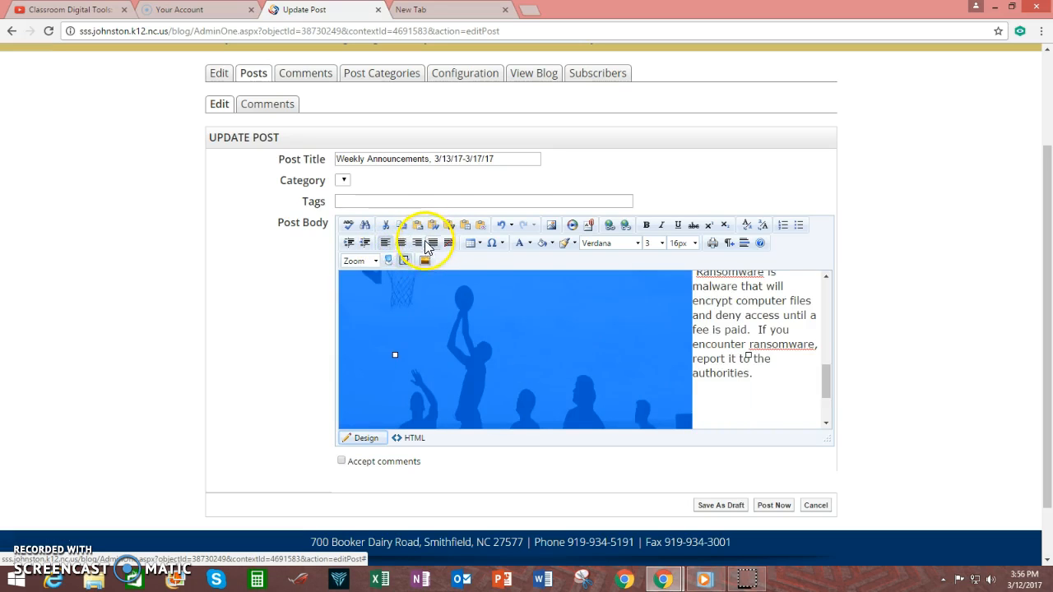
left_click(417, 242)
left_click(402, 244)
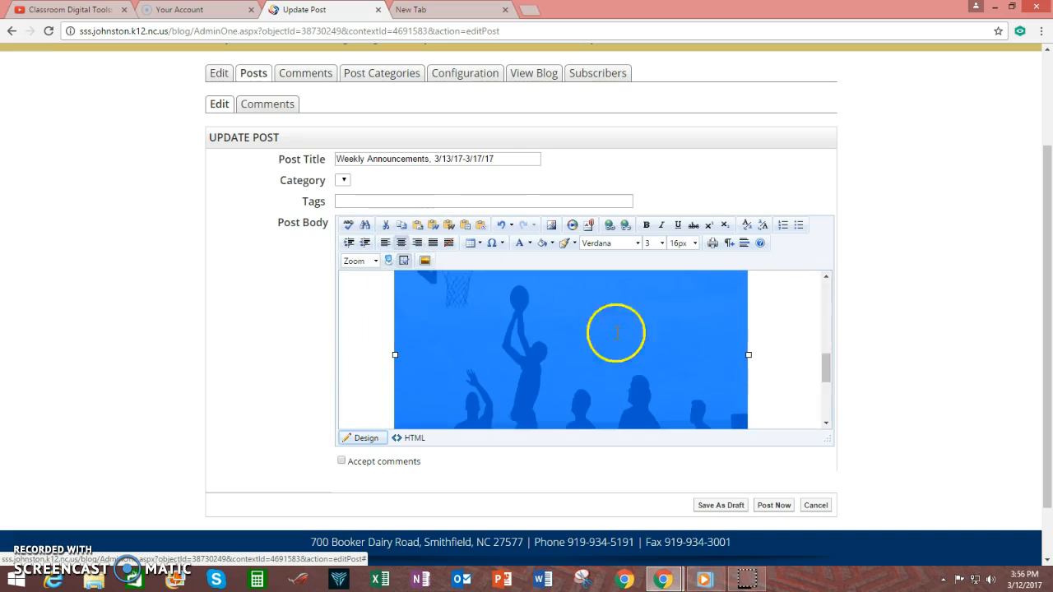
Deselect the image, check the end of the post body and publish the updated post
left_click(784, 351)
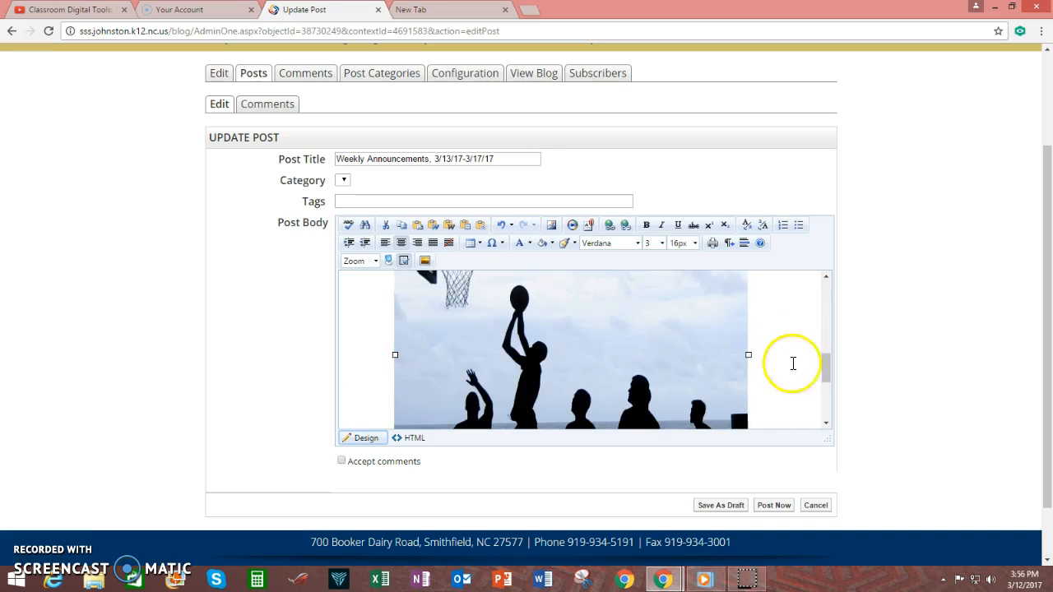
mouse_move(826, 364)
left_mouse_down()
mouse_move(826, 403)
mouse_move(826, 296)
mouse_move(820, 384)
left_mouse_up()
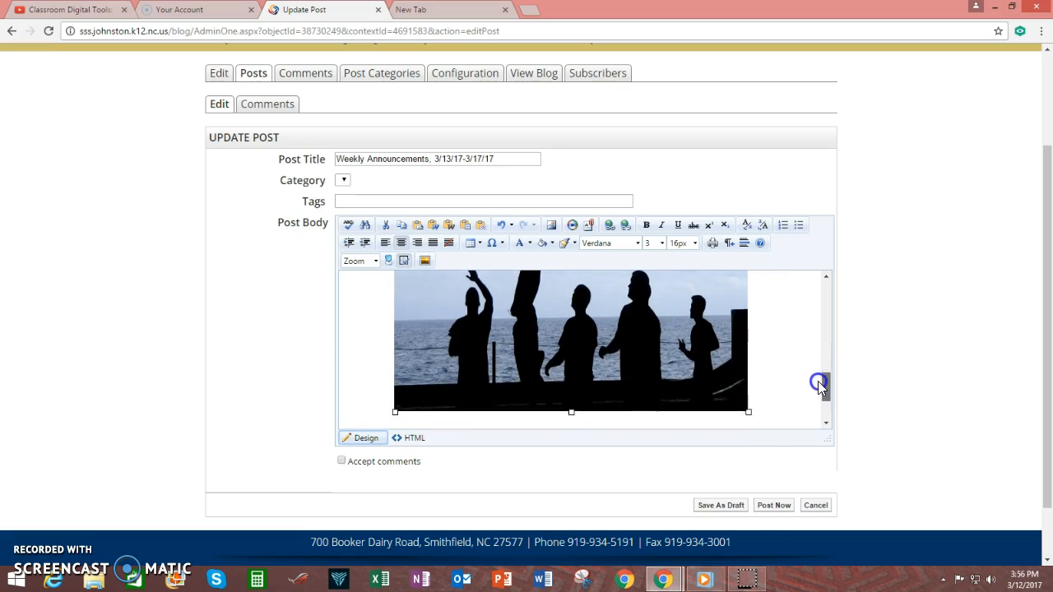
left_click(773, 506)
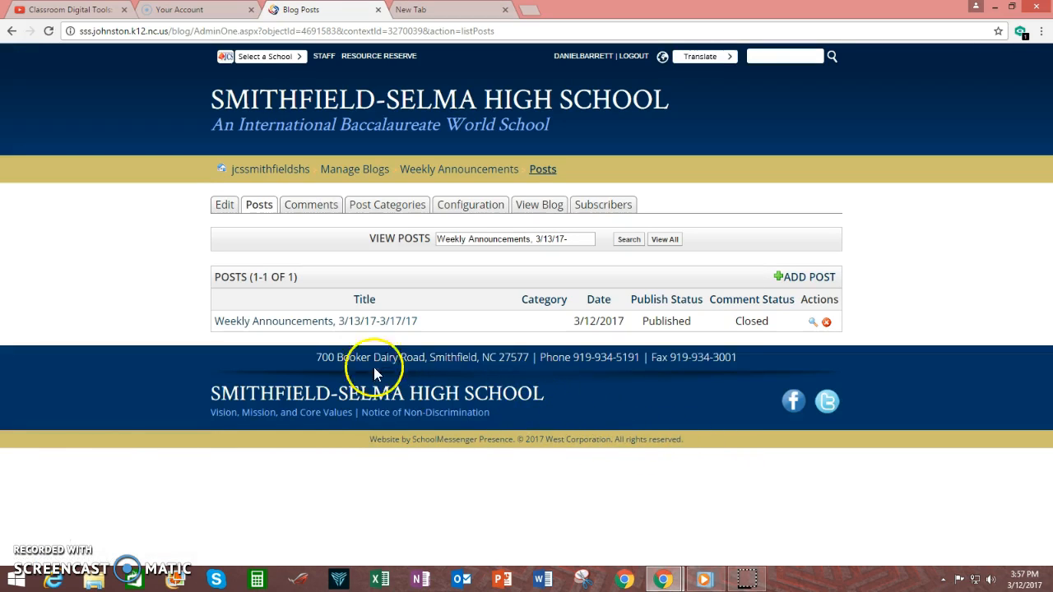
Go to the school's home page and open the Weekly Announcements, 3/13/17-3/17/17 post under Announcements
left_click(356, 321)
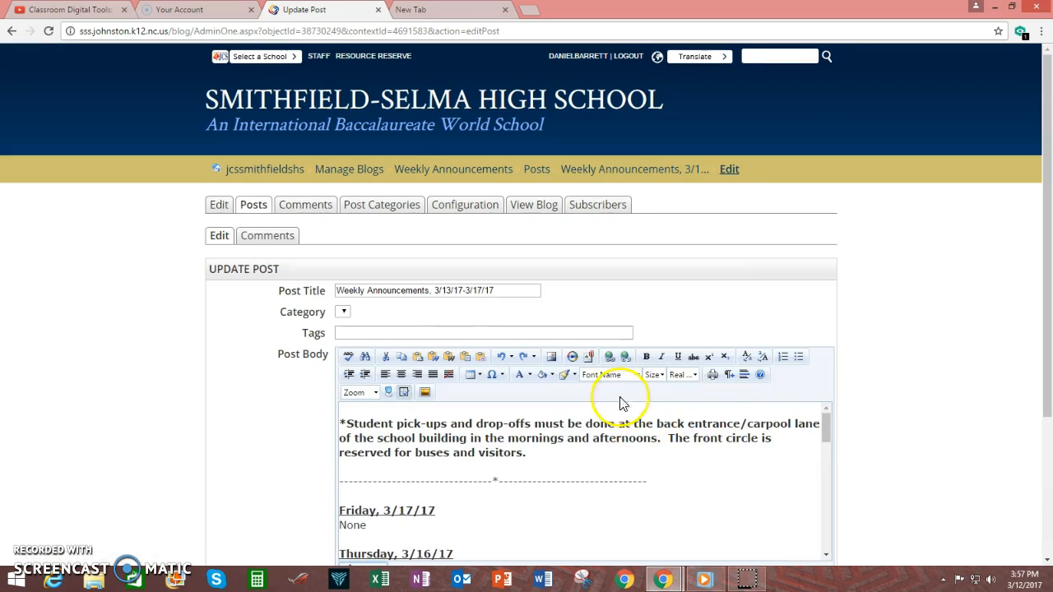
left_click(409, 171)
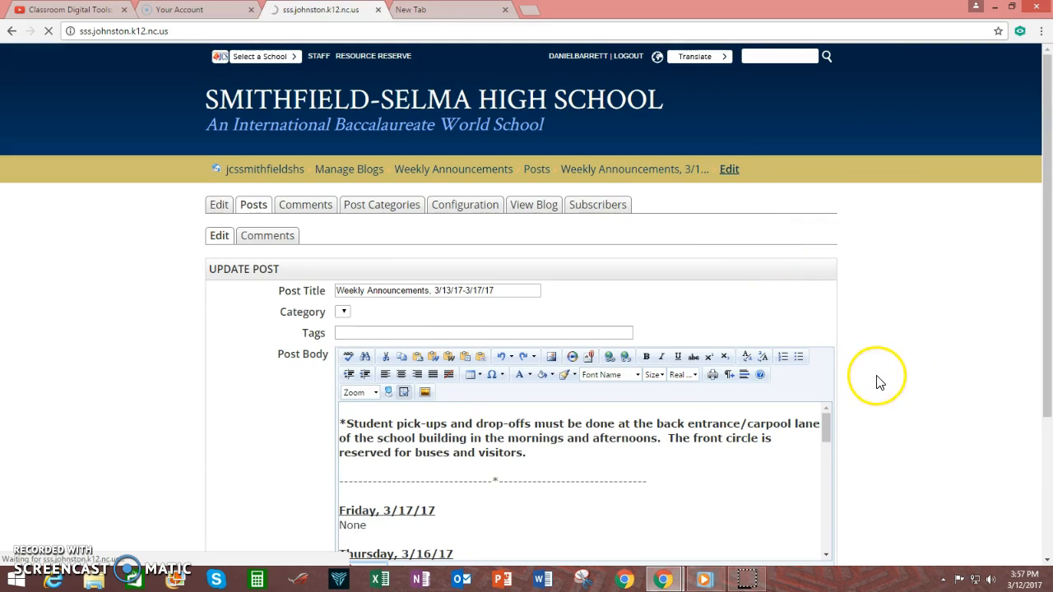
scroll(868, 371, "down", 8)
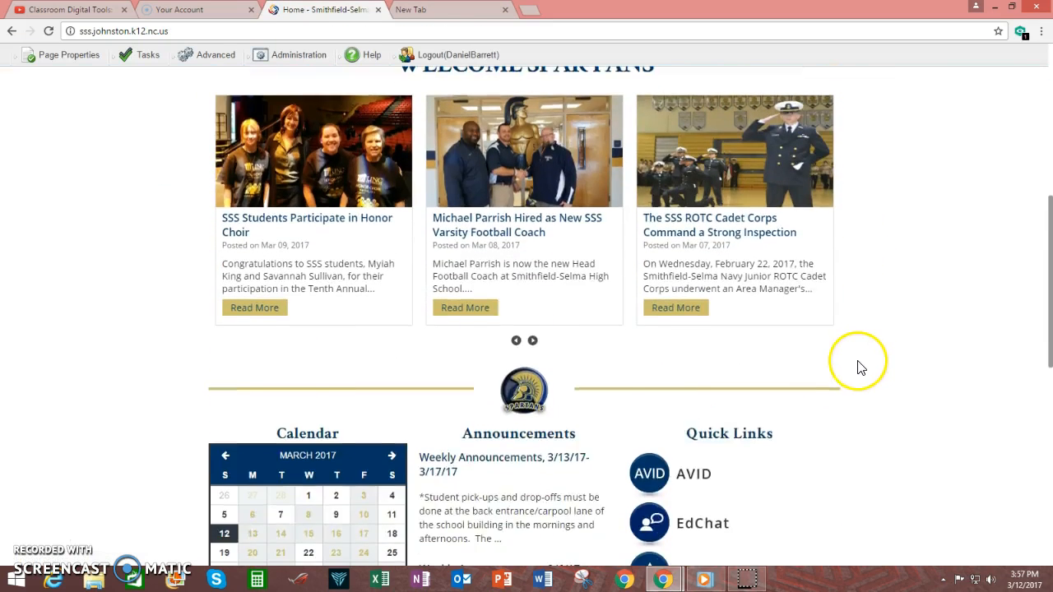
left_click(482, 261)
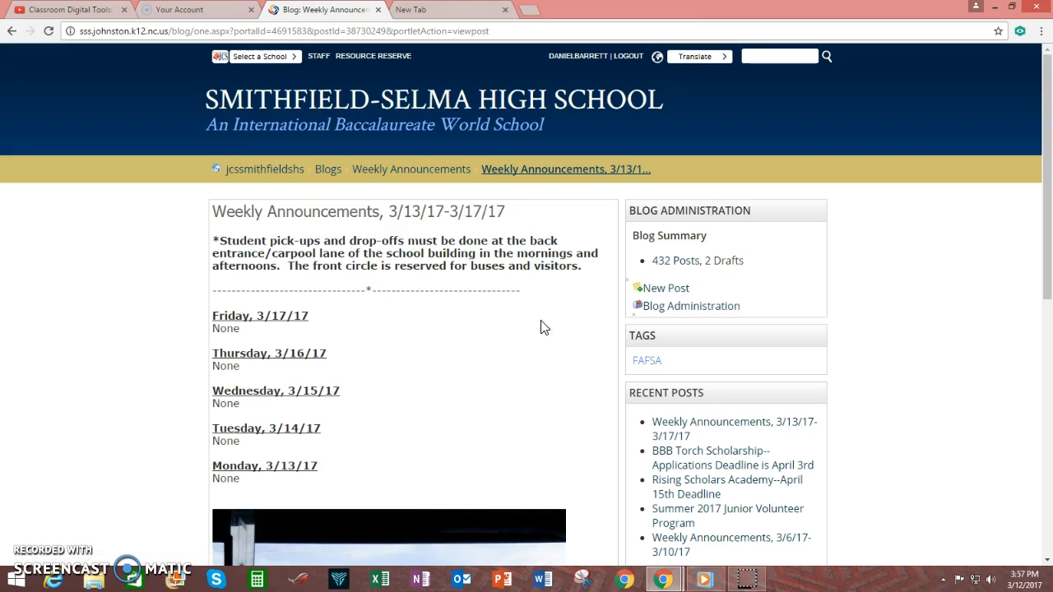
Review the published post from the pick-up and drop-off notice through the daily entries to the basketball image
left_click(499, 347)
scroll(500, 349, "down", 1)
scroll(500, 349, "down", 5)
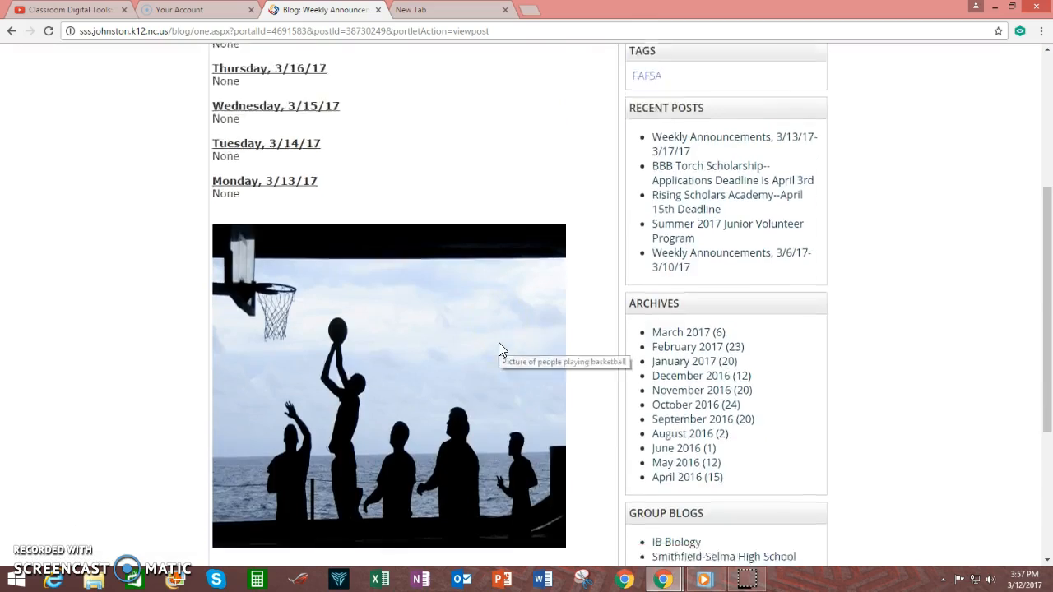
scroll(499, 342, "up", 6)
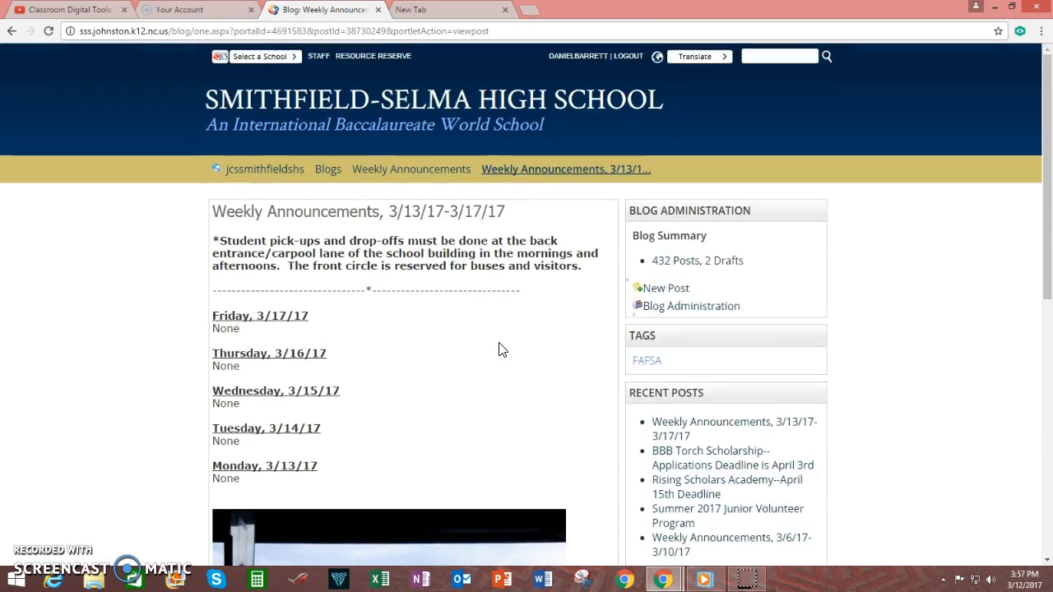
scroll(499, 342, "down", 5)
scroll(498, 348, "down", 1)
scroll(488, 413, "up", 3)
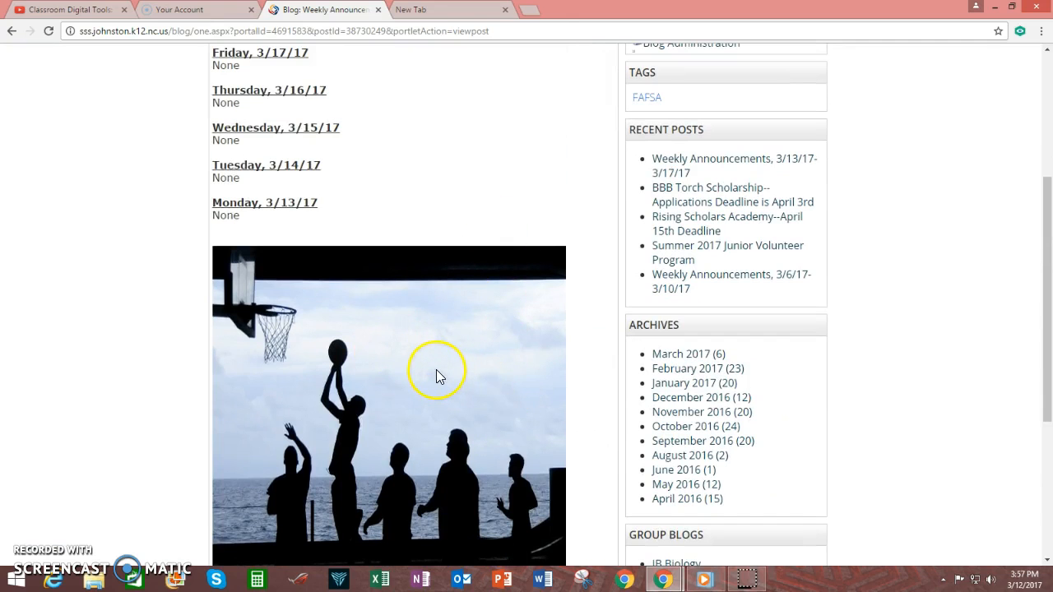
scroll(433, 362, "up", 3)
scroll(429, 357, "down", 2)
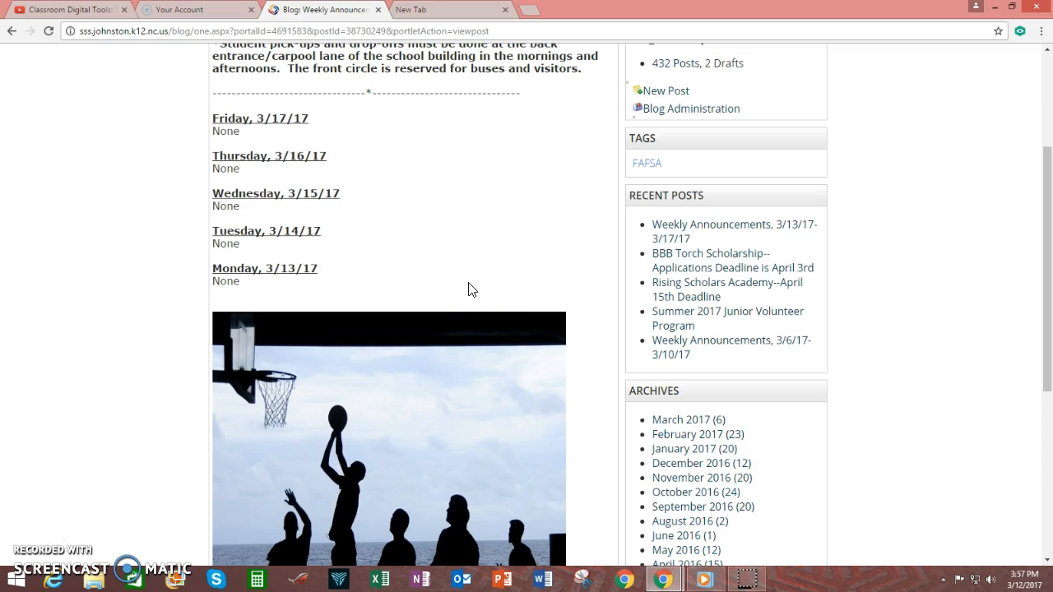
scroll(465, 287, "up", 3)
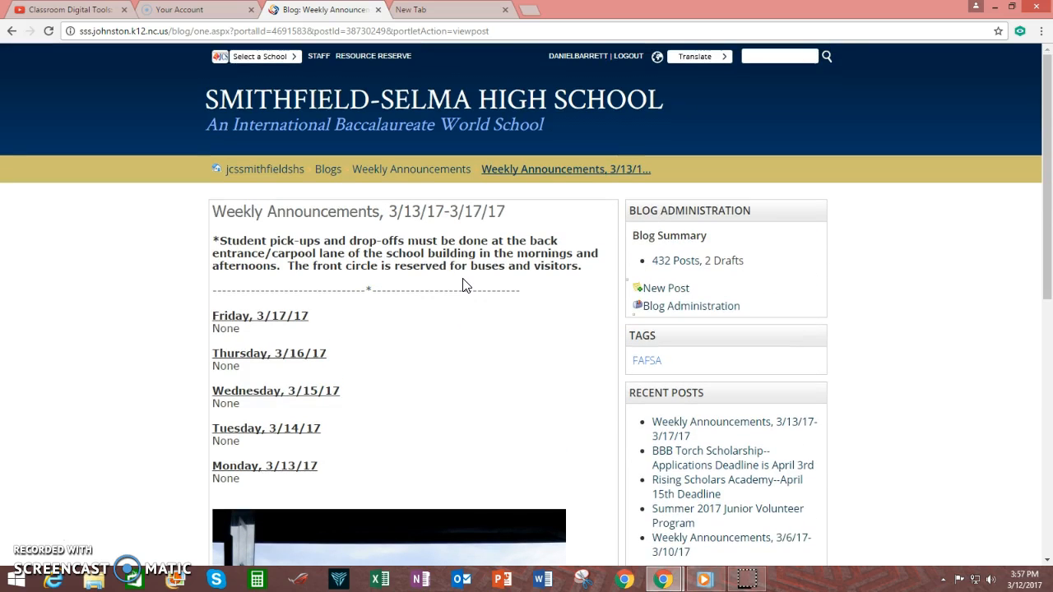